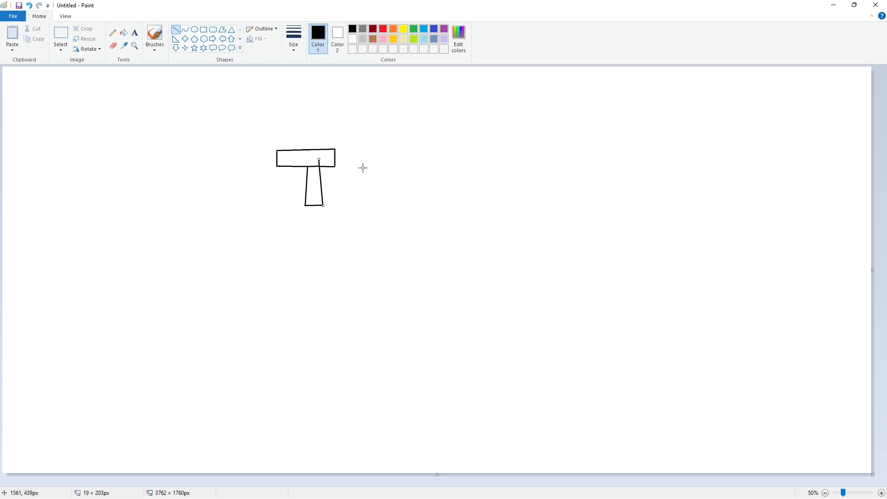
# - Fill the crossbar and stem of the outlined T with black
pyautogui.click(123, 32)
pyautogui.click(305, 158)
pyautogui.click(313, 187)
# - Trim the uneven right edge of the T's crossbar with a straight white line
pyautogui.click(852, 493)
pyautogui.click(176, 29)
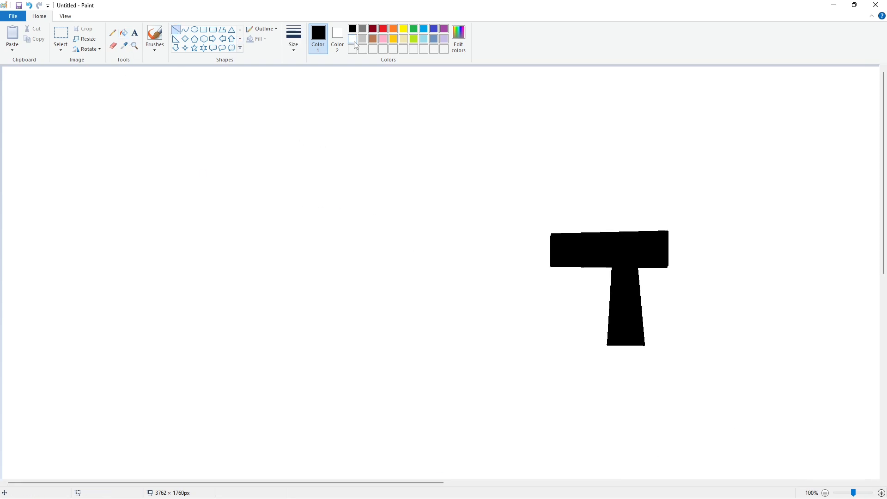
pyautogui.click(353, 39)
pyautogui.moveTo(723, 356); pyautogui.dragTo(723, 356)
pyautogui.moveTo(672, 226); pyautogui.dragTo(672, 309)
pyautogui.click(708, 298)
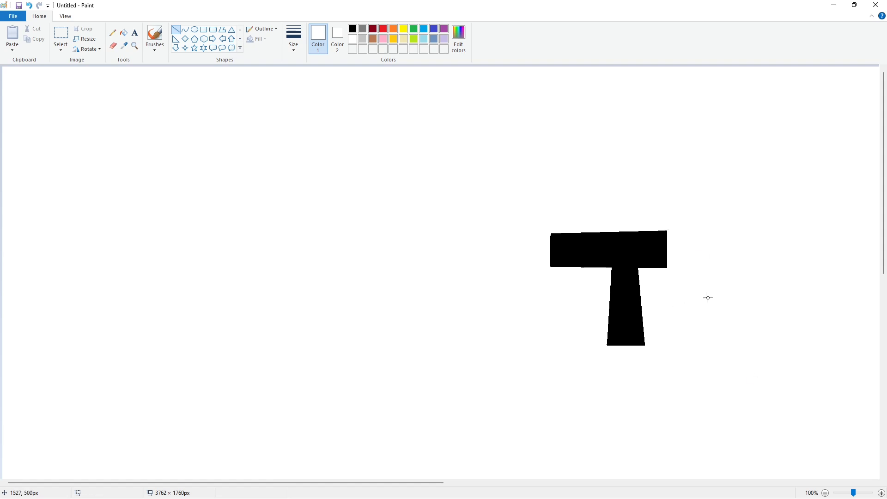
pyautogui.click(824, 493)
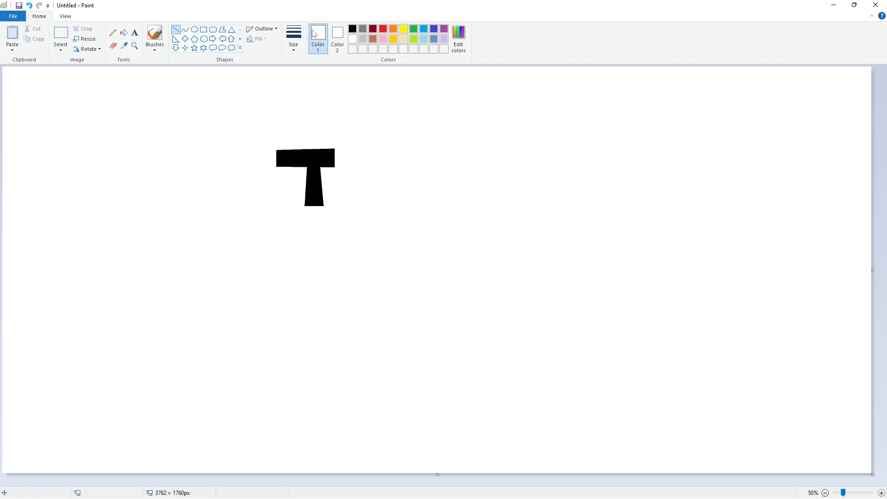
# - Outline a low four-sided block with black lines just right of the T and fill it with black
pyautogui.click(353, 29)
pyautogui.moveTo(346, 175); pyautogui.dragTo(391, 174)
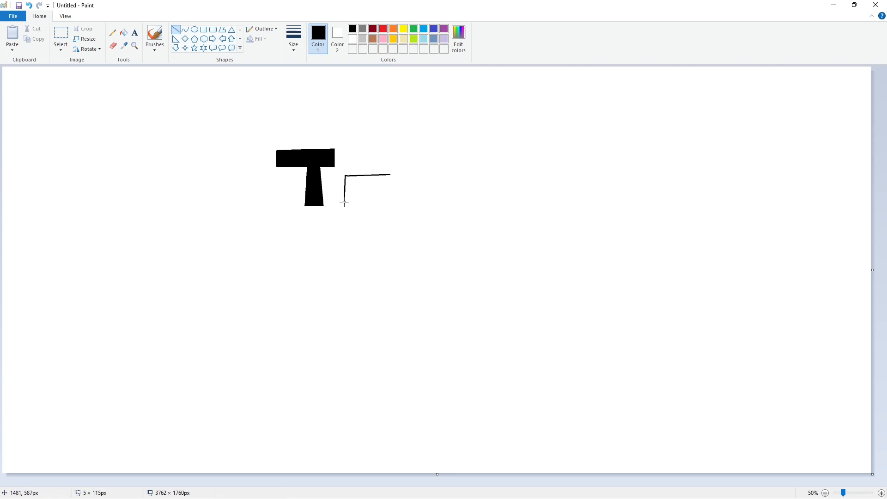
pyautogui.moveTo(344, 202); pyautogui.dragTo(392, 203)
pyautogui.click(123, 33)
pyautogui.click(356, 184)
# - Outline a blocky letter M with straight lines right of the black block and fill it with black
pyautogui.click(176, 29)
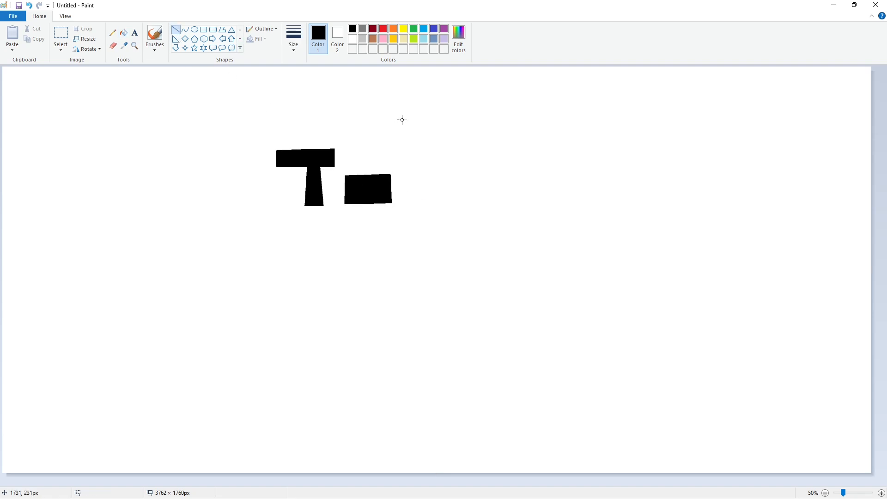
pyautogui.moveTo(400, 184); pyautogui.dragTo(402, 200)
pyautogui.moveTo(452, 158); pyautogui.dragTo(451, 159)
pyautogui.moveTo(441, 177); pyautogui.dragTo(464, 202)
pyautogui.click(348, 126)
pyautogui.click(124, 32)
pyautogui.click(423, 167)
# - Outline a blocky letter E with straight lines right of the M and fill it with black
pyautogui.click(175, 30)
pyautogui.moveTo(461, 154)
pyautogui.mouseDown()
pyautogui.moveTo(483, 153)
pyautogui.moveTo(491, 169)
pyautogui.moveTo(474, 169)
pyautogui.mouseUp()
pyautogui.moveTo(466, 203)
pyautogui.mouseDown()
pyautogui.moveTo(503, 203)
pyautogui.moveTo(502, 194)
pyautogui.moveTo(502, 202)
pyautogui.mouseUp()
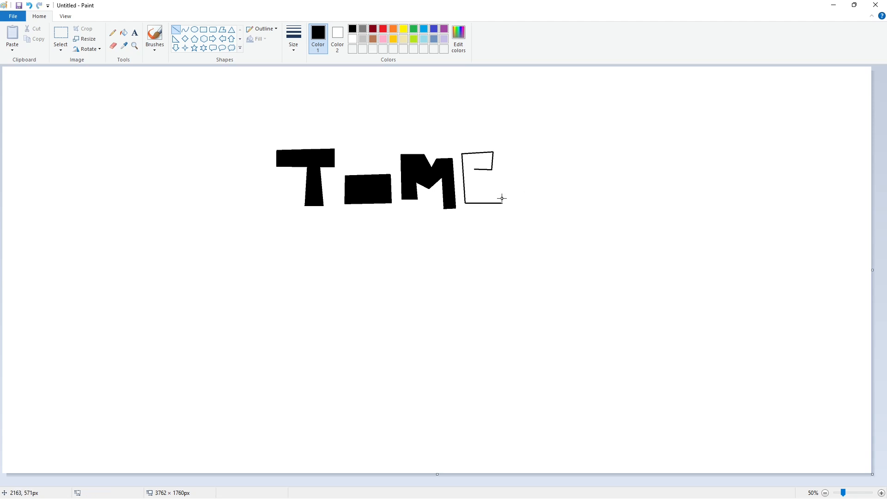
pyautogui.click(474, 169)
pyautogui.moveTo(486, 176); pyautogui.dragTo(489, 177)
pyautogui.click(123, 33)
pyautogui.click(472, 166)
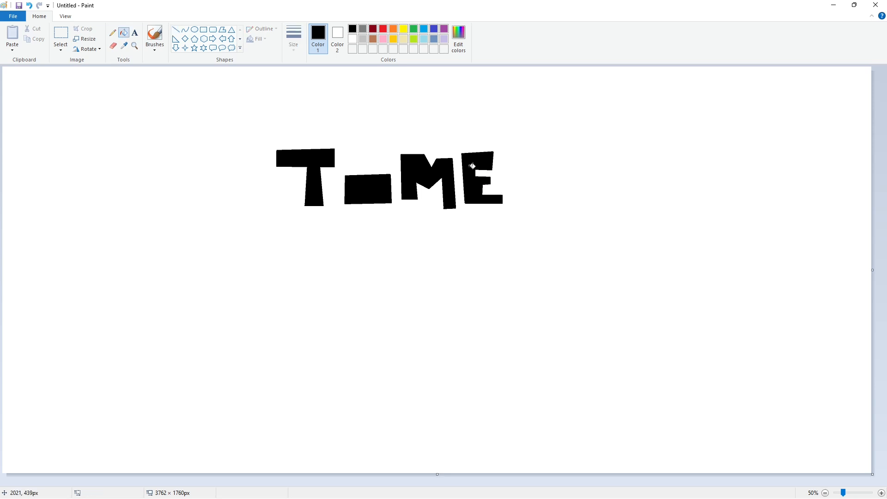
# - Draw a long, slightly sloping black line underneath the whole row of letters
pyautogui.click(175, 30)
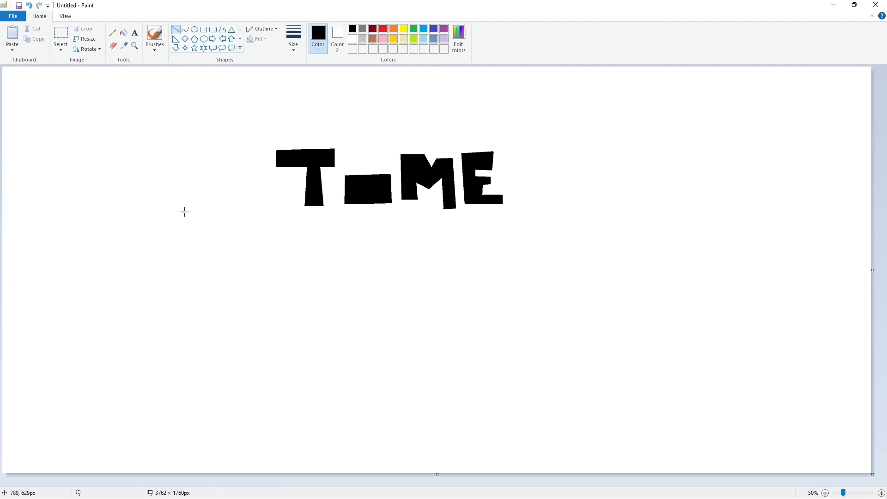
pyautogui.moveTo(180, 209); pyautogui.dragTo(630, 218)
pyautogui.click(691, 265)
pyautogui.click(185, 30)
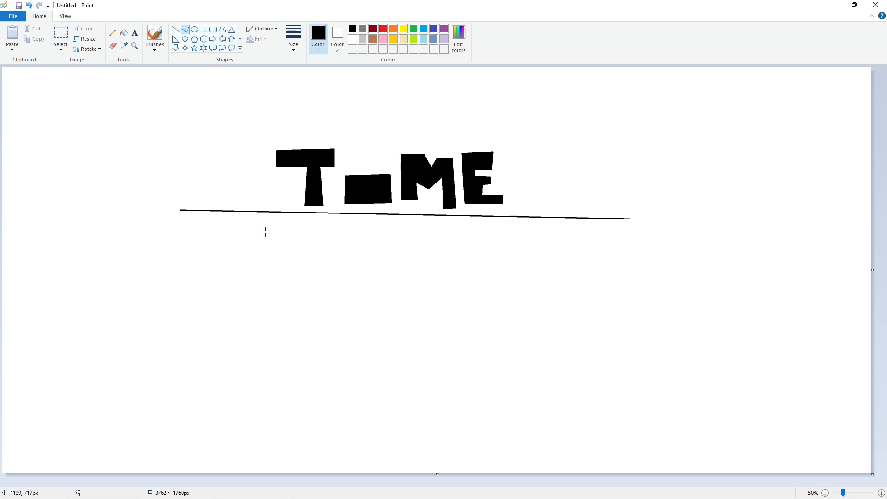
pyautogui.moveTo(266, 231); pyautogui.dragTo(206, 284)
pyautogui.moveTo(238, 257); pyautogui.dragTo(204, 182)
pyautogui.moveTo(178, 215); pyautogui.dragTo(161, 247)
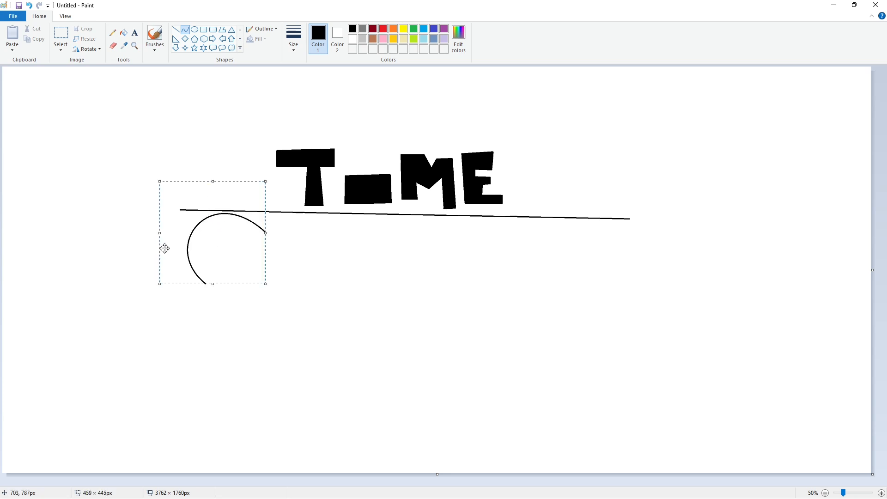
pyautogui.hotkey('ctrl', 'z')
# - Draw the upper-left curve, top-end notch and right-hand curves of a large S below the left end of the line
pyautogui.moveTo(264, 231); pyautogui.dragTo(160, 237)
pyautogui.click(175, 29)
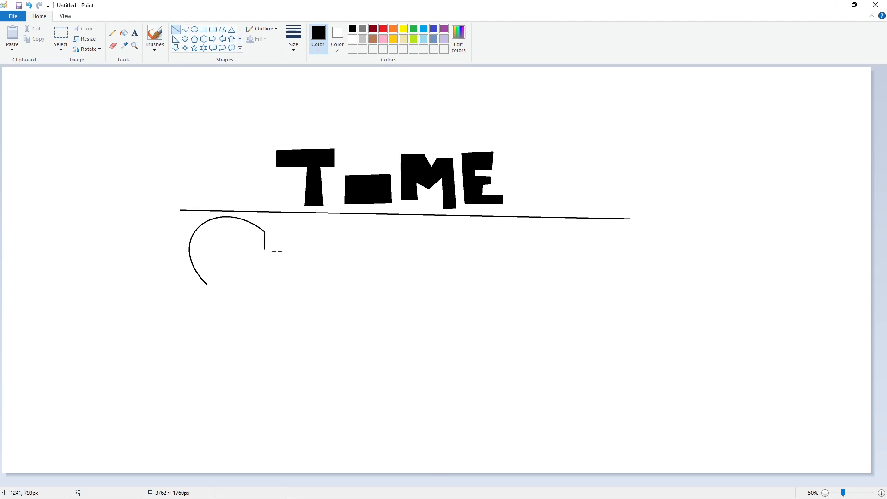
pyautogui.click(184, 29)
pyautogui.moveTo(252, 257); pyautogui.dragTo(261, 314)
pyautogui.moveTo(257, 282); pyautogui.dragTo(268, 269)
pyautogui.moveTo(268, 277); pyautogui.dragTo(249, 332)
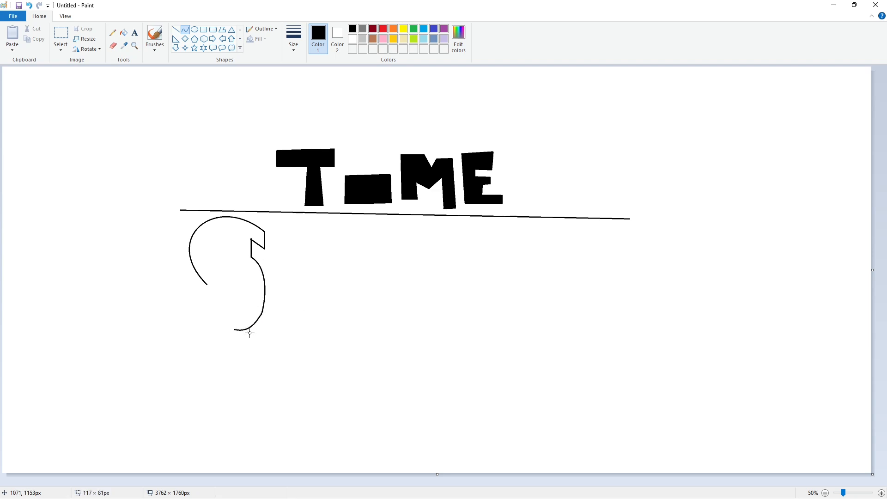
# - Close the lower-left end of the S with straight lines and fill the letter with black
pyautogui.click(176, 29)
pyautogui.moveTo(211, 327)
pyautogui.mouseDown()
pyautogui.moveTo(186, 306)
pyautogui.moveTo(185, 287)
pyautogui.moveTo(208, 300)
pyautogui.mouseUp()
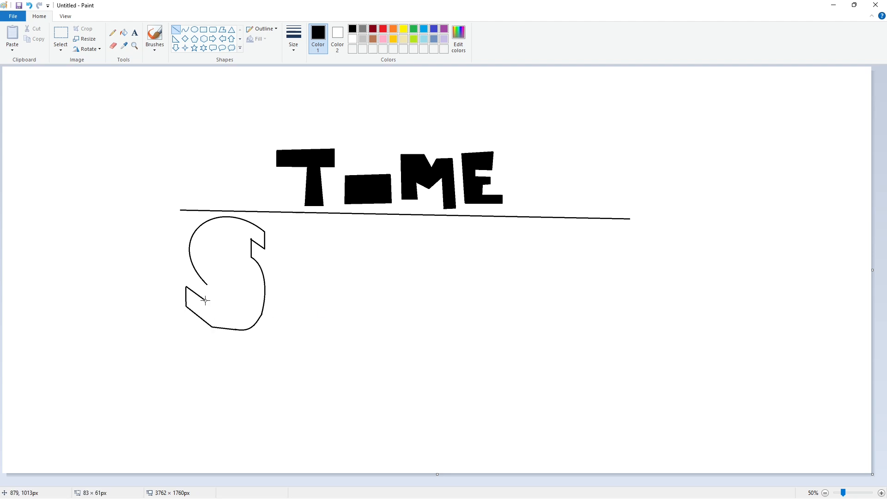
pyautogui.click(357, 300)
pyautogui.click(123, 32)
pyautogui.click(240, 269)
# - Smooth the angular corner on the lower-right curve of the S with a white line
pyautogui.click(880, 492)
pyautogui.moveTo(332, 482); pyautogui.dragTo(409, 482)
pyautogui.scroll(2, 409, 421)
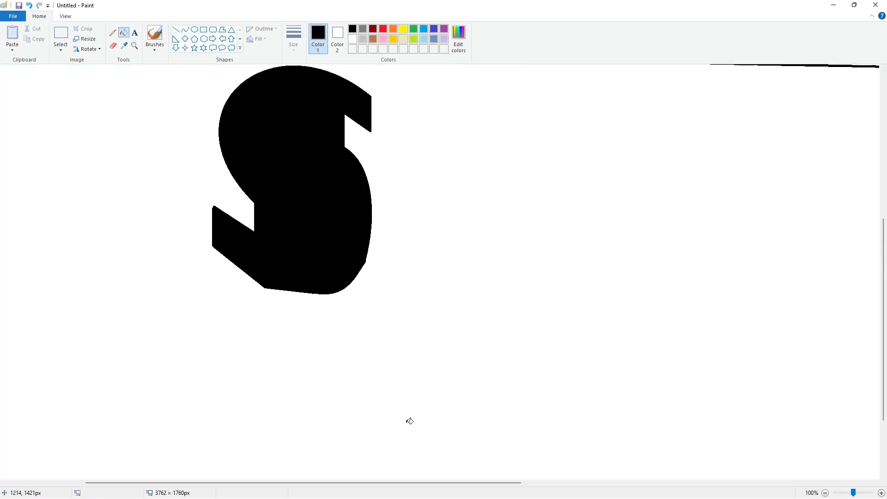
pyautogui.click(175, 30)
pyautogui.click(352, 39)
pyautogui.moveTo(361, 273); pyautogui.dragTo(372, 242)
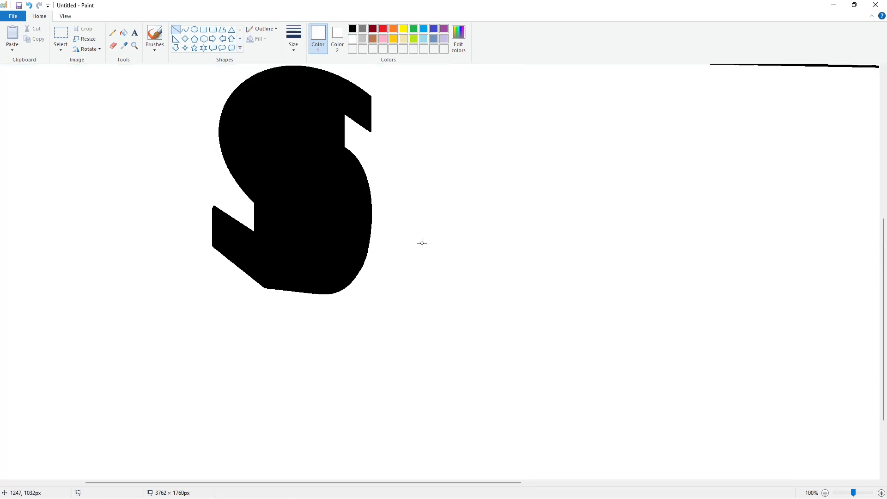
pyautogui.click(825, 492)
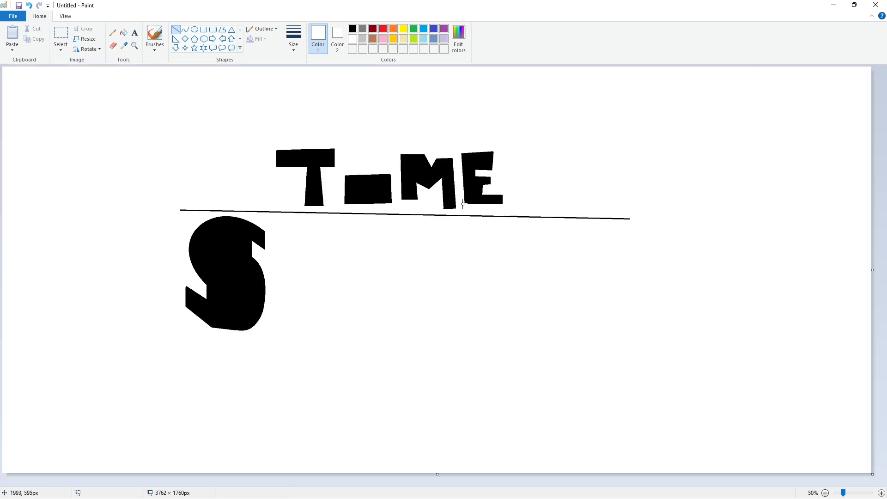
# - Draw a black rounded rectangle of about 287 × 425 px right of the S, narrow it slightly and thicken its outline
pyautogui.click(213, 30)
pyautogui.click(352, 29)
pyautogui.moveTo(277, 227); pyautogui.dragTo(343, 325)
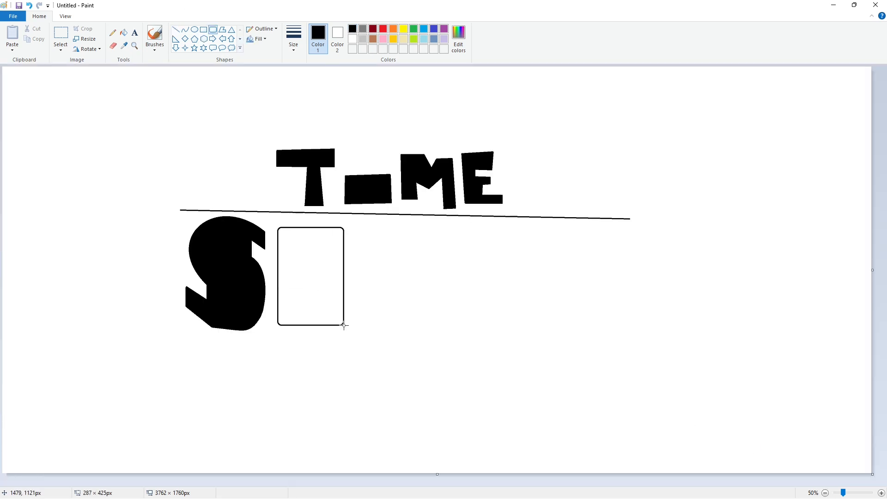
pyautogui.moveTo(277, 276); pyautogui.dragTo(281, 277)
pyautogui.hotkey('ctrl', '+')
pyautogui.hotkey('ctrl', '+')
pyautogui.hotkey('ctrl', '+')
pyautogui.hotkey('ctrl', '+')
pyautogui.hotkey('ctrl', '+')
pyautogui.hotkey('ctrl', '+')
pyautogui.hotkey('ctrl', '+')
pyautogui.hotkey('ctrl', '+')
pyautogui.hotkey('ctrl', '+')
pyautogui.hotkey('ctrl', '+')
pyautogui.hotkey('ctrl', '+')
pyautogui.hotkey('ctrl', '+')
pyautogui.hotkey('ctrl', '+')
pyautogui.hotkey('ctrl', '+')
pyautogui.hotkey('ctrl', '+')
pyautogui.hotkey('ctrl', '+')
pyautogui.hotkey('ctrl', '+')
pyautogui.hotkey('ctrl', '+')
pyautogui.hotkey('ctrl', '+')
pyautogui.hotkey('ctrl', '+')
# - Recolour the rounded rectangle's outline lavender, thicken it further and shrink the shape slightly on all sides
pyautogui.click(444, 39)
pyautogui.moveTo(311, 227); pyautogui.dragTo(312, 230)
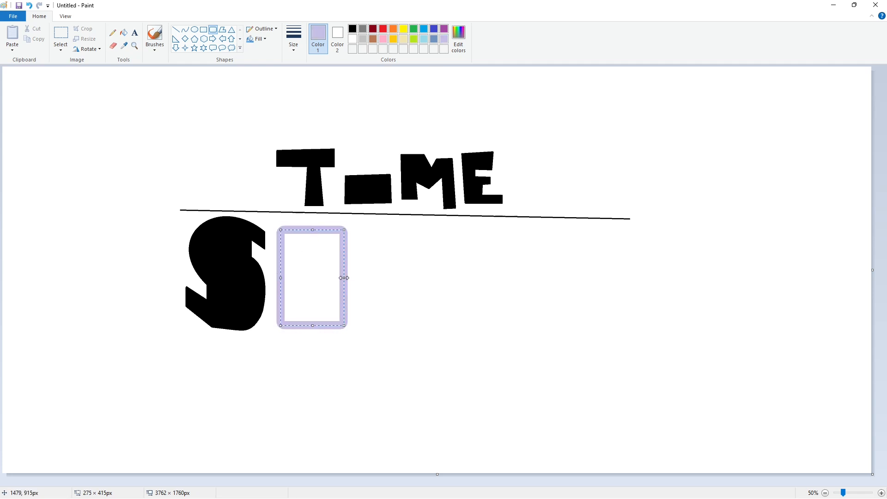
pyautogui.moveTo(343, 277); pyautogui.dragTo(340, 278)
pyautogui.moveTo(312, 325); pyautogui.dragTo(311, 323)
pyautogui.hotkey('ctrl', '+')
pyautogui.hotkey('ctrl', '+')
pyautogui.hotkey('ctrl', '+')
pyautogui.hotkey('ctrl', '+')
pyautogui.hotkey('ctrl', '+')
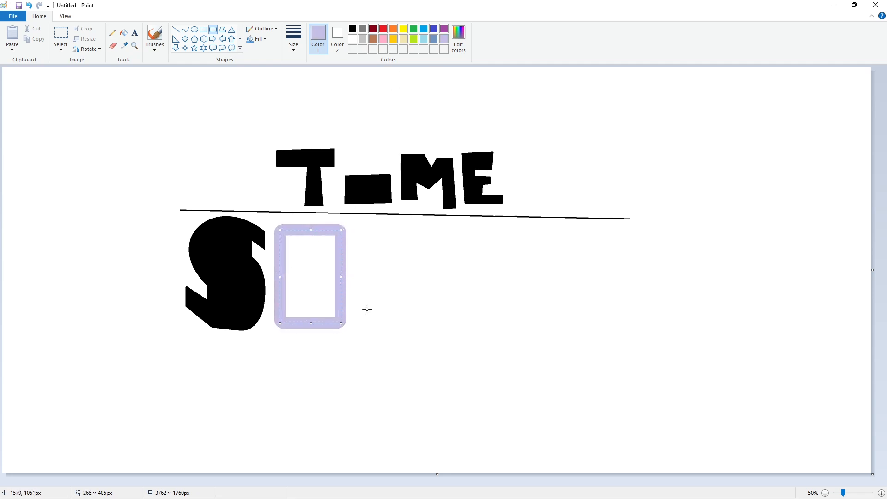
pyautogui.moveTo(312, 230); pyautogui.dragTo(311, 231)
pyautogui.moveTo(279, 277); pyautogui.dragTo(280, 276)
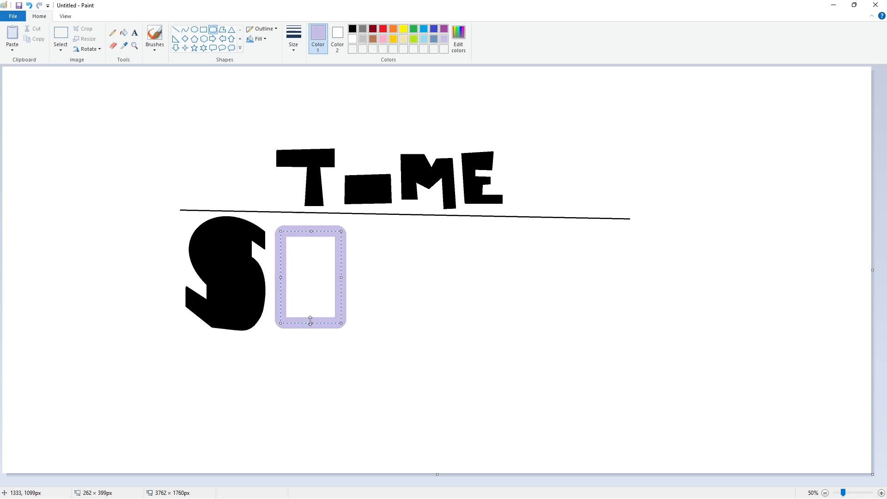
pyautogui.moveTo(312, 323); pyautogui.dragTo(312, 320)
pyautogui.moveTo(341, 276); pyautogui.dragTo(339, 276)
pyautogui.click(398, 295)
# - Fill the lavender outline of the rounded rectangle with black
pyautogui.click(123, 33)
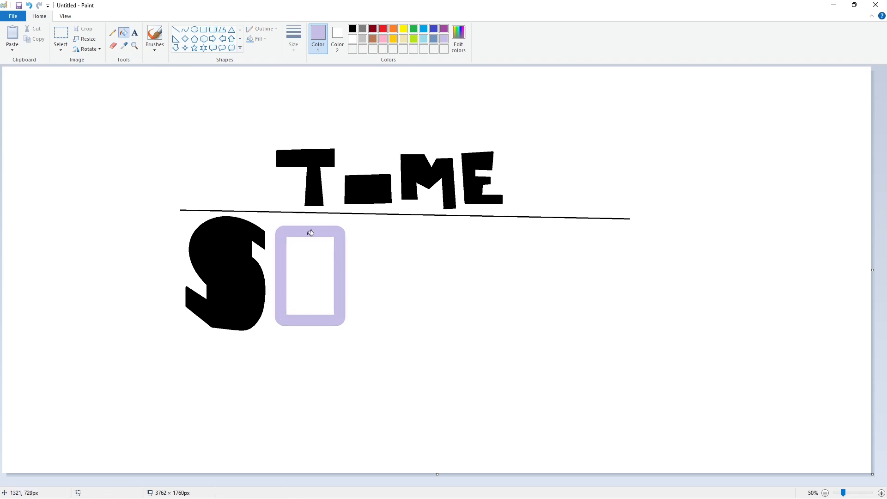
pyautogui.click(352, 28)
pyautogui.click(288, 234)
# - Draw thin black lines for the Q's narrow inner opening and diagonal tail over the rounded rectangle
pyautogui.click(176, 29)
pyautogui.click(293, 38)
pyautogui.click(305, 101)
pyautogui.moveTo(303, 239); pyautogui.dragTo(305, 315)
pyautogui.click(303, 241)
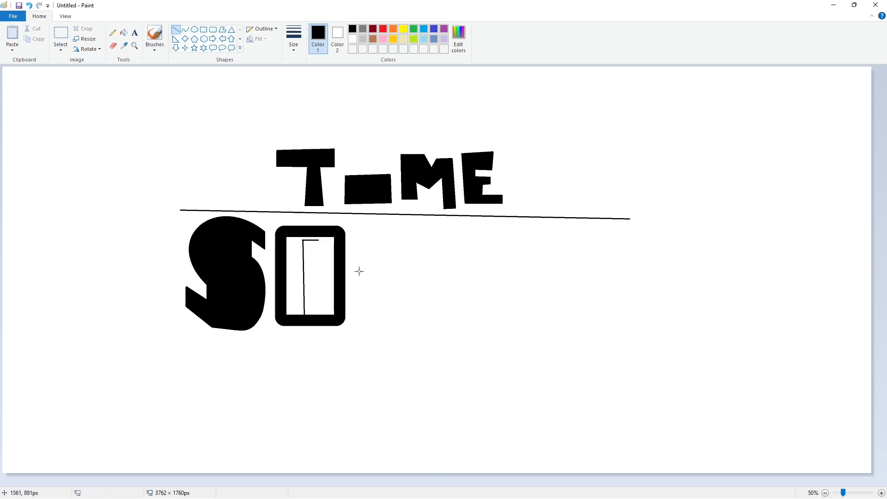
pyautogui.moveTo(318, 240)
pyautogui.mouseDown()
pyautogui.moveTo(324, 301)
pyautogui.moveTo(330, 293)
pyautogui.moveTo(355, 315)
pyautogui.mouseUp()
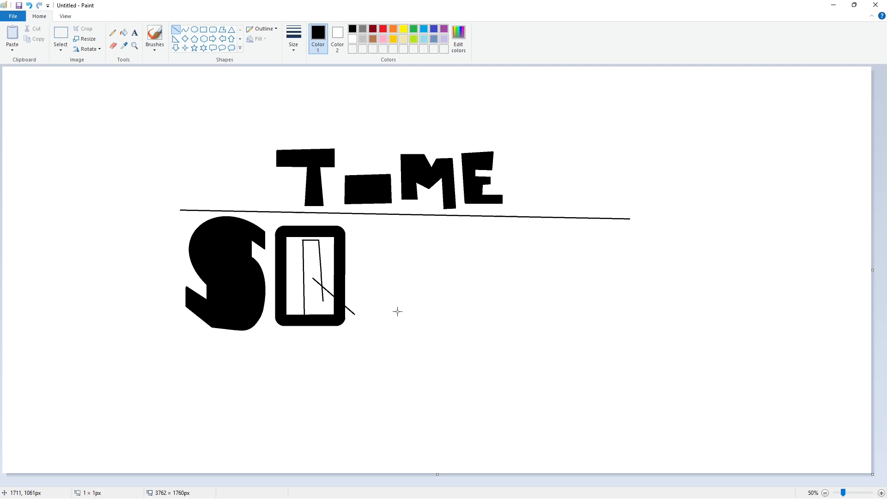
pyautogui.moveTo(313, 278)
pyautogui.mouseDown()
pyautogui.moveTo(306, 295)
pyautogui.moveTo(337, 332)
pyautogui.moveTo(355, 314)
pyautogui.mouseUp()
# - Fill the Q's sides and diagonal tail with black, leaving the narrow inner opening white
pyautogui.click(124, 32)
pyautogui.click(292, 247)
pyautogui.click(326, 300)
pyautogui.click(346, 317)
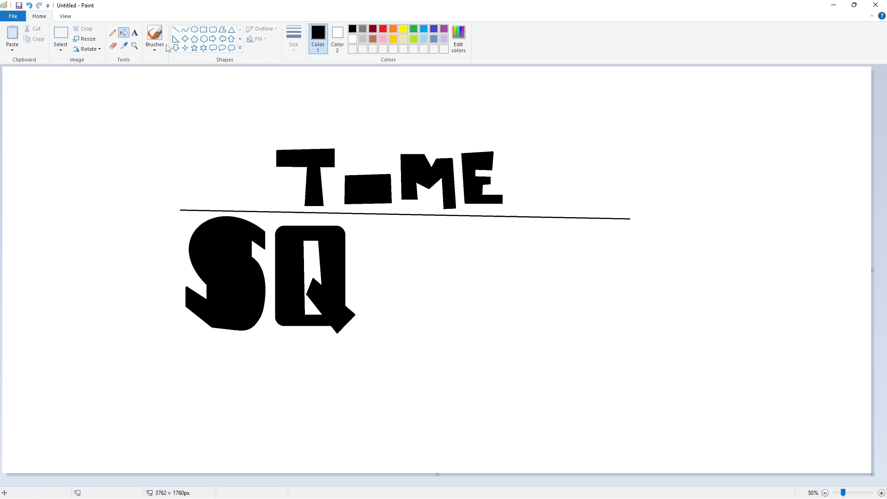
# - Draw a slanted black line from the Q's upper-right side down to its tail and fill the gap with black
pyautogui.click(176, 30)
pyautogui.moveTo(343, 234); pyautogui.dragTo(348, 315)
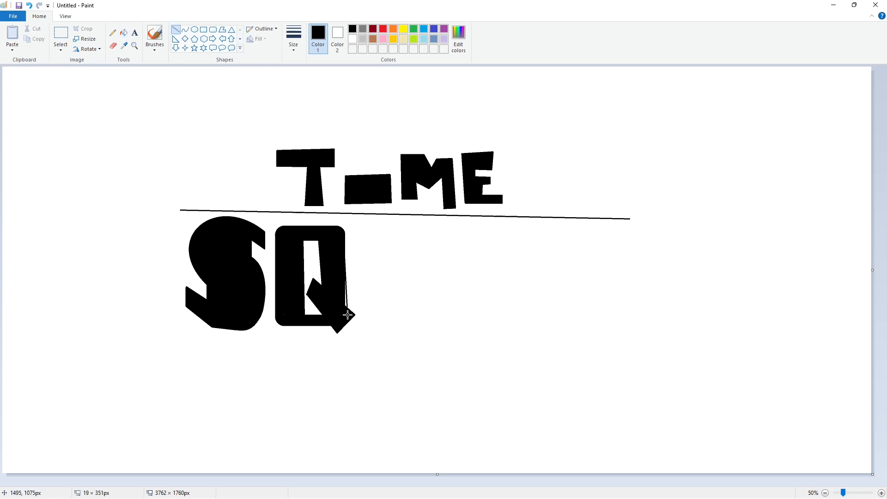
pyautogui.click(374, 241)
pyautogui.scroll(1, 373, 245)
pyautogui.scroll(-3, 617, 443)
pyautogui.hscroll(2, 522, 402)
pyautogui.click(124, 33)
pyautogui.click(483, 229)
# - Cover the small stray speck inside the Q's lower-left area using a thick black Pencil
pyautogui.scroll(1, 360, 265)
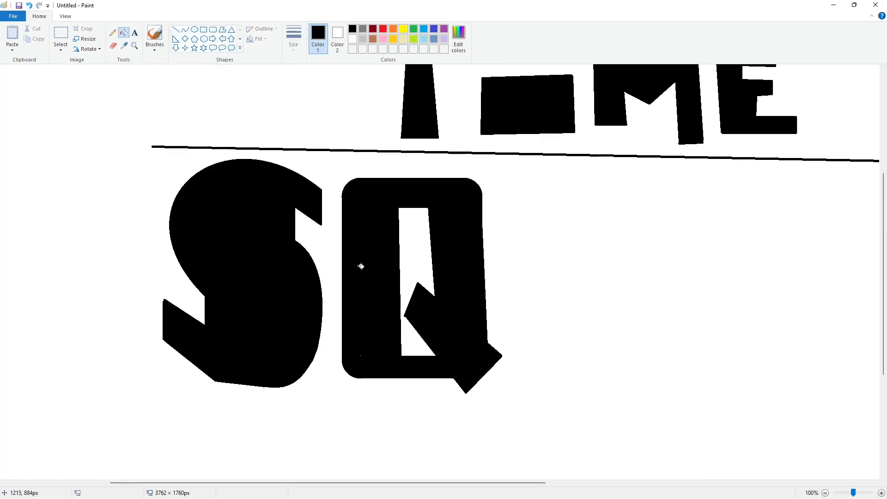
pyautogui.scroll(-1, 360, 265)
pyautogui.click(113, 33)
pyautogui.click(293, 40)
pyautogui.click(314, 120)
pyautogui.click(361, 253)
# - Trim the inner left corner of the Q's tail with a short white line
pyautogui.scroll(1, 363, 253)
pyautogui.click(176, 30)
pyautogui.click(352, 39)
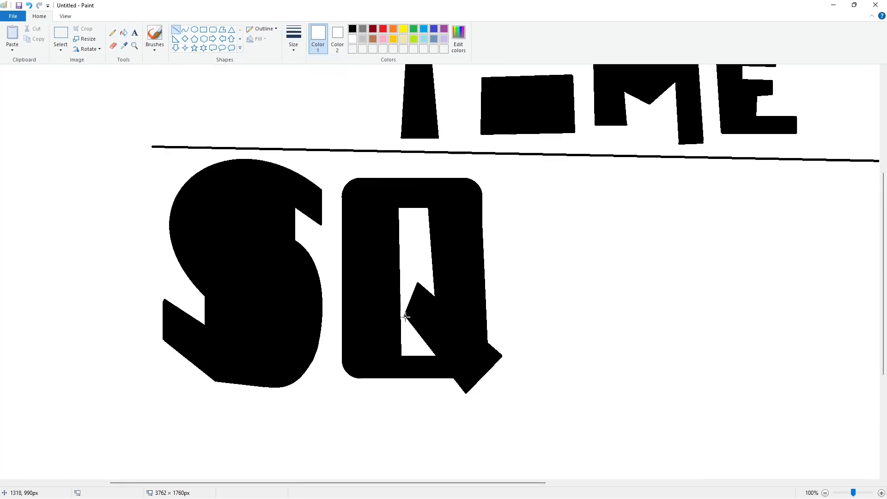
pyautogui.moveTo(404, 315); pyautogui.dragTo(410, 330)
pyautogui.click(570, 321)
pyautogui.click(826, 493)
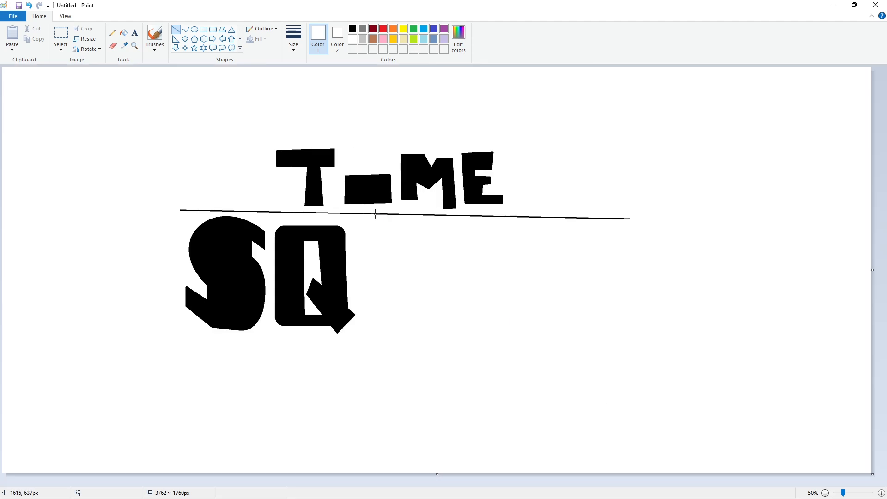
# - Draw a rounded rectangle with a thick lavender outline right of the Q and widen it slightly
pyautogui.click(213, 29)
pyautogui.click(294, 37)
pyautogui.click(316, 120)
pyautogui.click(444, 39)
pyautogui.moveTo(368, 221)
pyautogui.mouseDown()
pyautogui.moveTo(425, 314)
pyautogui.moveTo(397, 317)
pyautogui.mouseUp()
pyautogui.moveTo(370, 270); pyautogui.dragTo(370, 271)
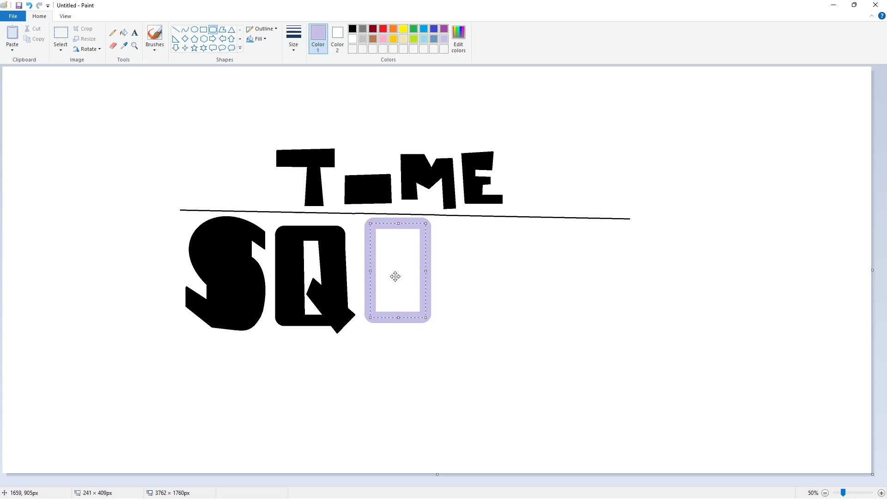
pyautogui.moveTo(425, 271); pyautogui.dragTo(429, 271)
pyautogui.click(517, 279)
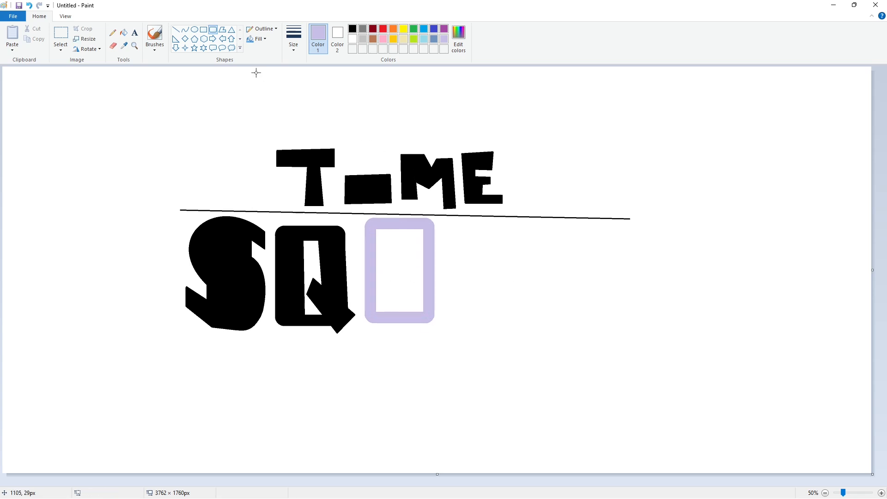
pyautogui.click(124, 33)
pyautogui.click(351, 30)
pyautogui.click(375, 231)
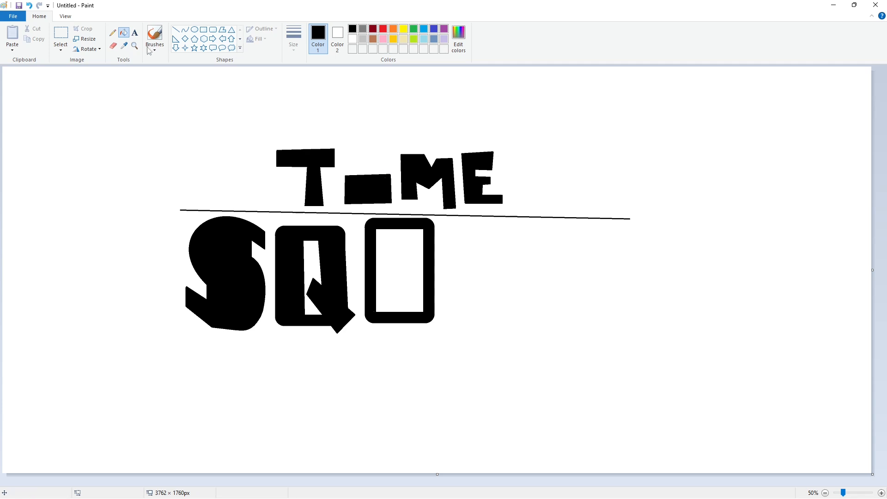
pyautogui.hotkey('ctrl', 'z')
# - Draw thin black lines across the lavender rectangle for the U's slanted top ends and narrow inner gap
pyautogui.click(175, 29)
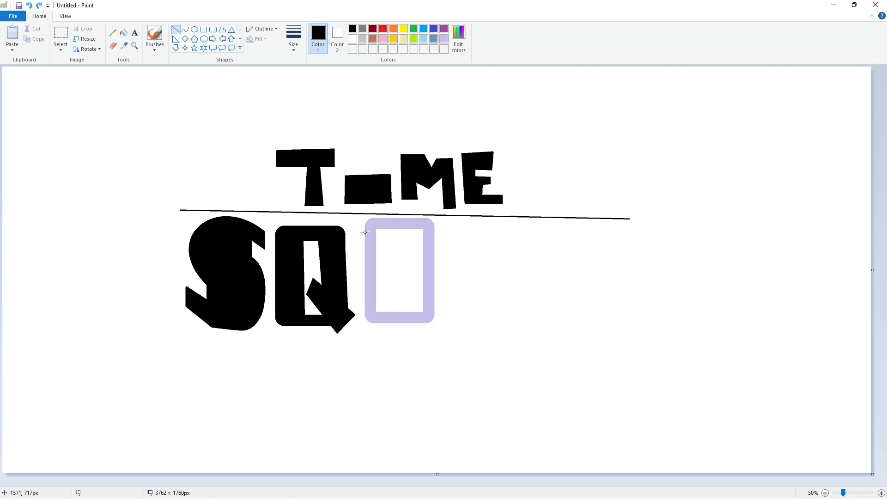
pyautogui.moveTo(364, 232)
pyautogui.mouseDown()
pyautogui.moveTo(390, 231)
pyautogui.moveTo(389, 309)
pyautogui.mouseUp()
pyautogui.click(294, 39)
pyautogui.click(314, 104)
pyautogui.hotkey('ctrl', 'z')
pyautogui.hotkey('ctrl', 'z')
pyautogui.moveTo(389, 230)
pyautogui.mouseDown()
pyautogui.moveTo(389, 305)
pyautogui.moveTo(406, 305)
pyautogui.moveTo(402, 224)
pyautogui.moveTo(441, 224)
pyautogui.mouseUp()
# - Fill the U's body with black and the excess lavender areas outside its lines with white
pyautogui.click(123, 33)
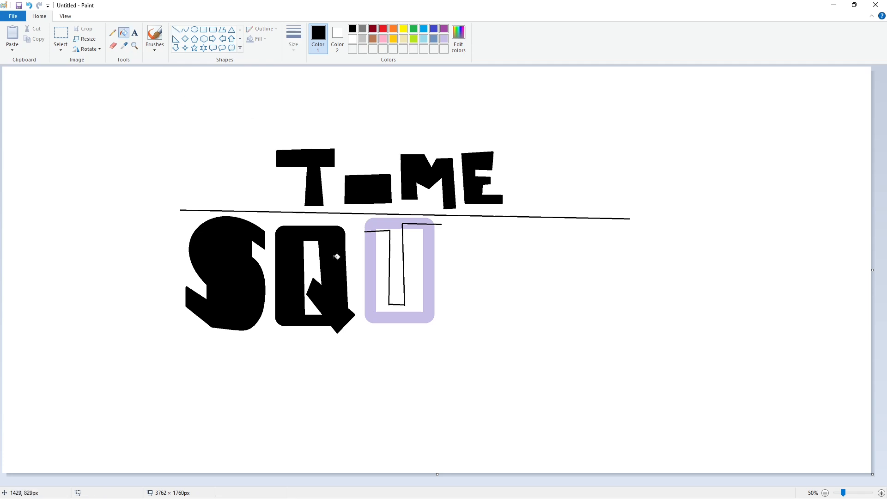
pyautogui.click(383, 277)
pyautogui.click(370, 295)
pyautogui.click(881, 493)
pyautogui.moveTo(425, 483); pyautogui.dragTo(584, 483)
pyautogui.click(352, 39)
pyautogui.click(457, 375)
# - Cover the stray speck in the lower left of the U's black body using the Pencil in black
pyautogui.scroll(-3, 457, 375)
pyautogui.click(175, 29)
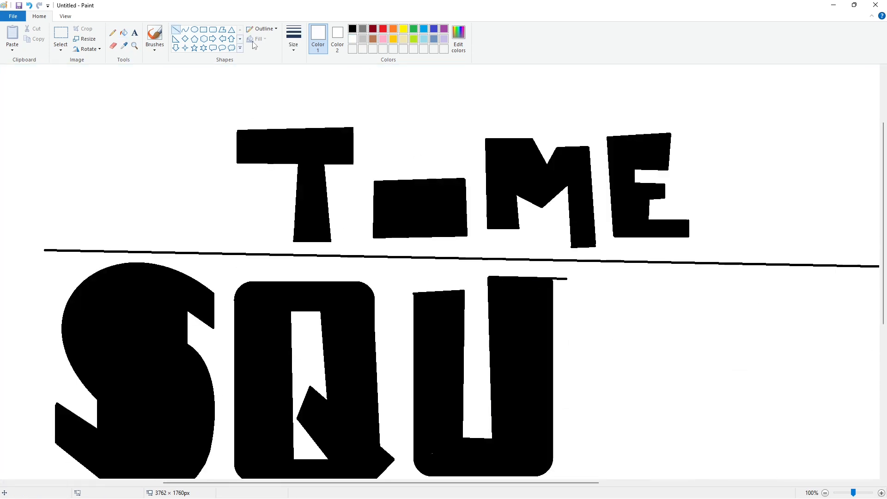
pyautogui.scroll(-3, 608, 331)
pyautogui.click(112, 32)
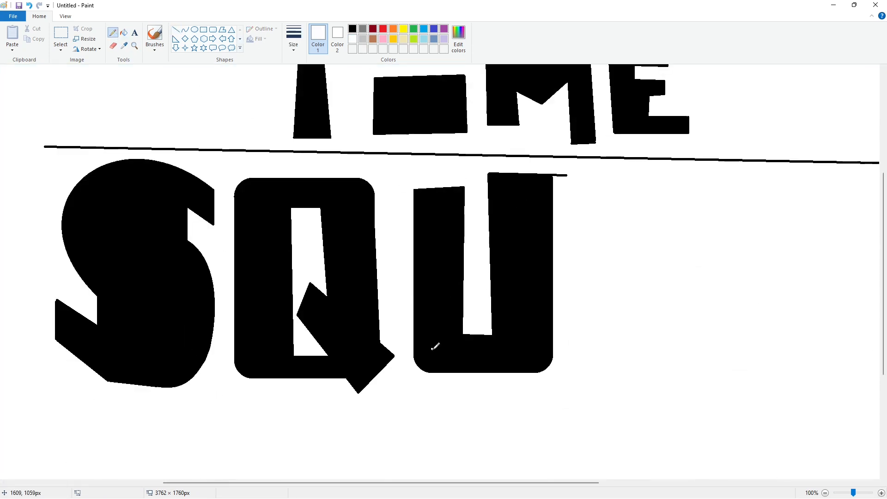
pyautogui.click(352, 29)
pyautogui.click(432, 349)
# - Cut off the line sticking out beyond the U's upper right corner with white
pyautogui.click(175, 29)
pyautogui.click(352, 39)
pyautogui.moveTo(554, 189)
pyautogui.mouseDown()
pyautogui.moveTo(554, 169)
pyautogui.moveTo(549, 177)
pyautogui.mouseUp()
pyautogui.click(616, 178)
pyautogui.click(123, 32)
pyautogui.click(561, 175)
# - Outline an A with a small slanted counter and a notched foot right of the U and fill it with black
pyautogui.click(352, 28)
pyautogui.click(176, 29)
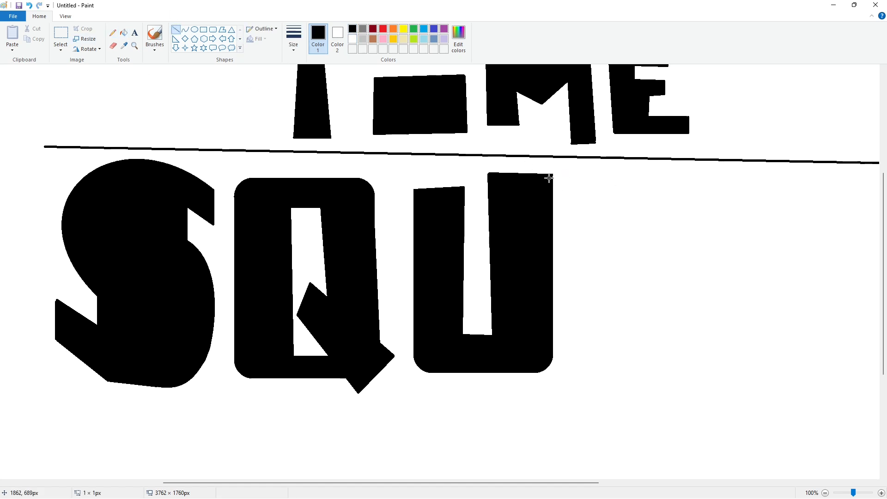
pyautogui.click(825, 493)
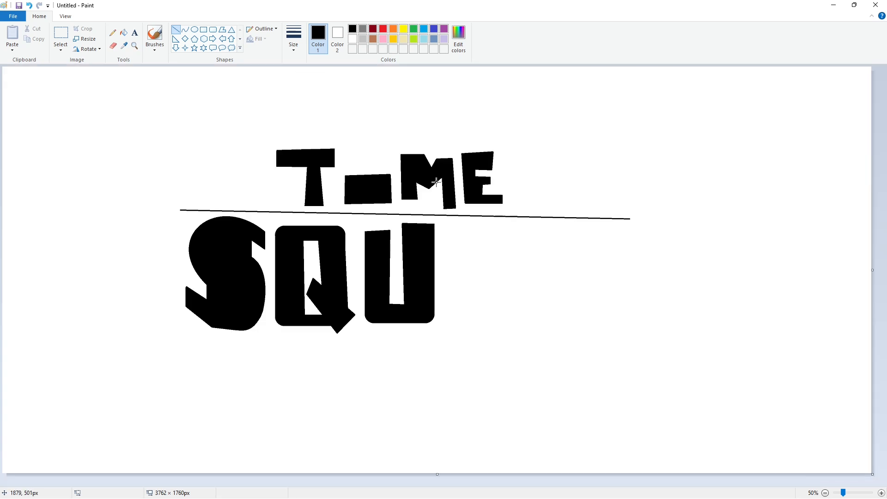
pyautogui.click(292, 39)
pyautogui.click(324, 101)
pyautogui.moveTo(458, 231)
pyautogui.mouseDown()
pyautogui.moveTo(440, 324)
pyautogui.moveTo(485, 230)
pyautogui.moveTo(513, 322)
pyautogui.moveTo(481, 328)
pyautogui.moveTo(472, 314)
pyautogui.moveTo(480, 327)
pyautogui.mouseUp()
pyautogui.moveTo(470, 243); pyautogui.dragTo(480, 243)
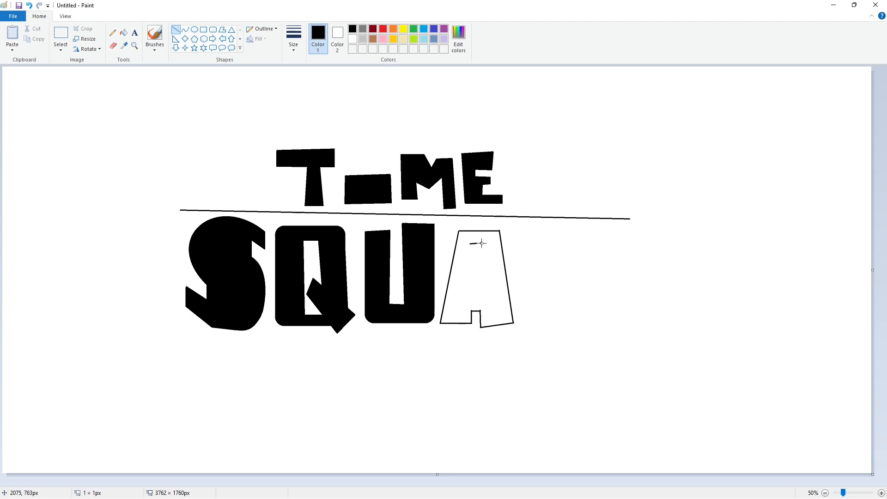
pyautogui.moveTo(470, 279); pyautogui.dragTo(482, 278)
pyautogui.click(124, 32)
pyautogui.click(493, 263)
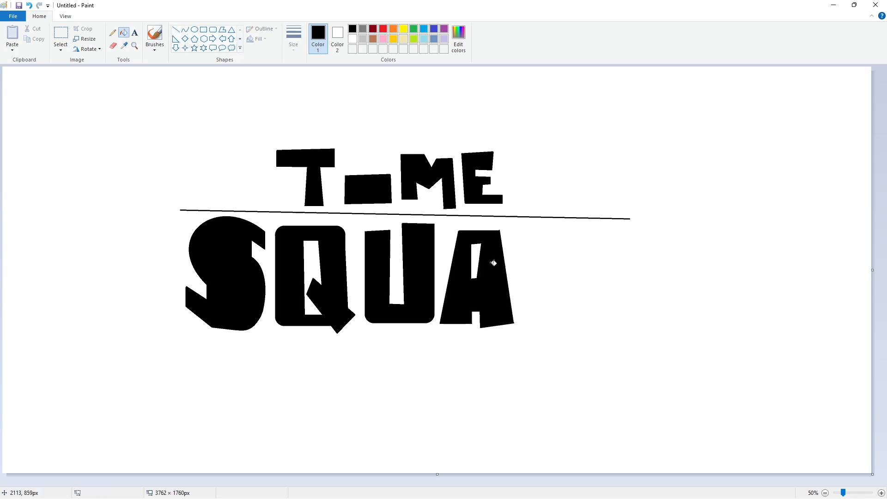
# - Draw the D's outer outline right of the A with a straight left side, a rounded right side and a straight closing base
pyautogui.click(185, 29)
pyautogui.moveTo(518, 232); pyautogui.dragTo(520, 325)
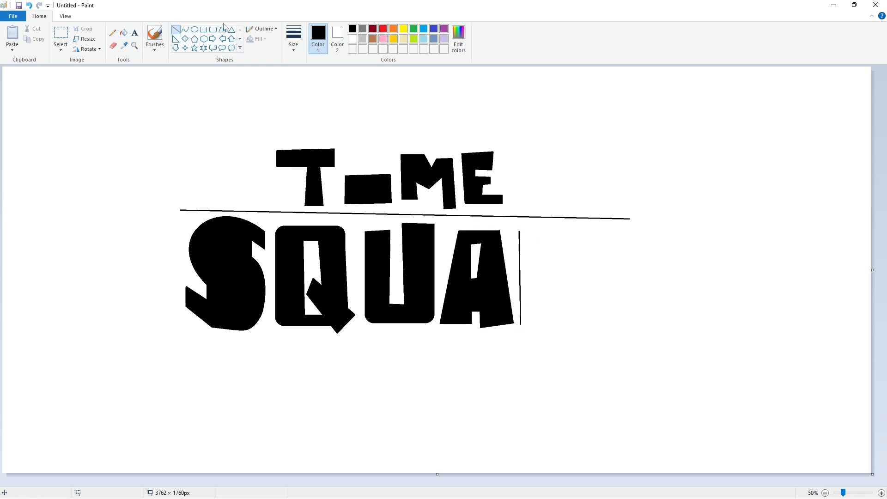
pyautogui.moveTo(518, 231)
pyautogui.mouseDown()
pyautogui.moveTo(594, 265)
pyautogui.moveTo(594, 302)
pyautogui.moveTo(563, 324)
pyautogui.moveTo(641, 322)
pyautogui.mouseUp()
pyautogui.click(569, 226)
pyautogui.click(590, 237)
pyautogui.click(176, 29)
pyautogui.click(185, 29)
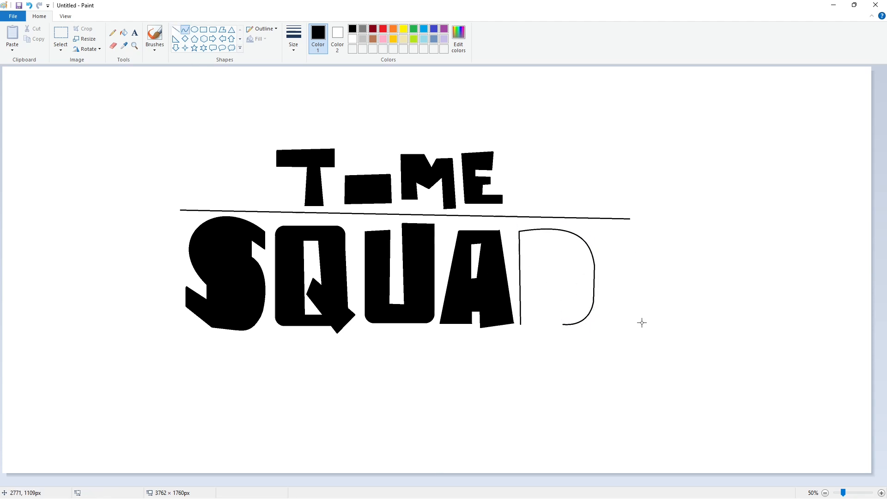
pyautogui.click(880, 493)
pyautogui.click(176, 29)
pyautogui.moveTo(483, 271); pyautogui.dragTo(575, 272)
pyautogui.click(603, 230)
pyautogui.click(824, 493)
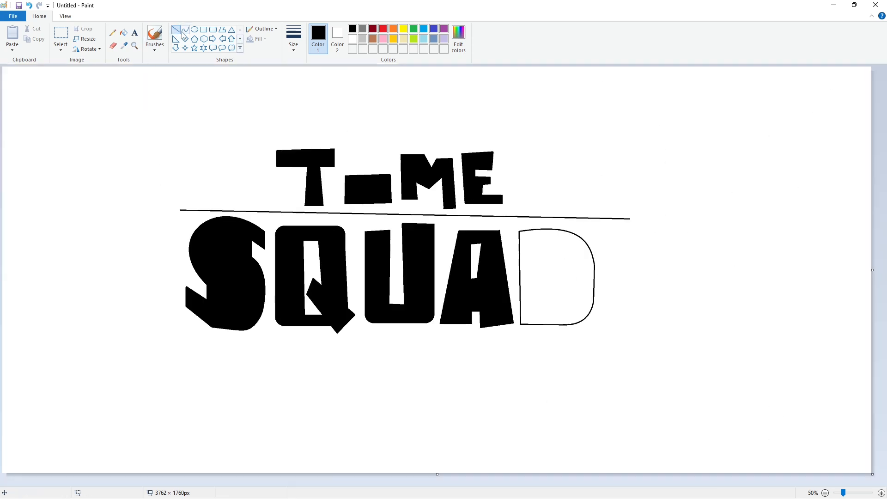
# - Draw a narrow slanted counter inside the D and fill the D's body with black
pyautogui.moveTo(535, 243); pyautogui.dragTo(538, 316)
pyautogui.moveTo(534, 242)
pyautogui.mouseDown()
pyautogui.moveTo(548, 243)
pyautogui.moveTo(549, 314)
pyautogui.mouseUp()
pyautogui.click(123, 33)
pyautogui.click(568, 295)
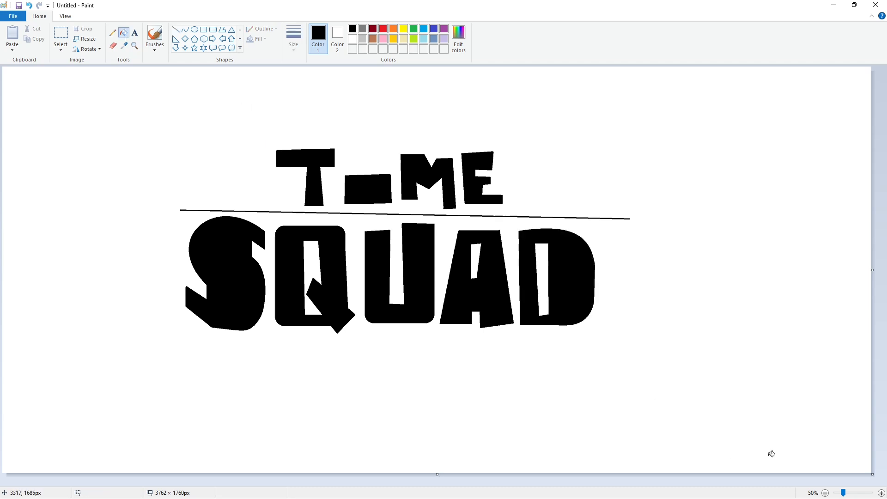
pyautogui.click(881, 493)
pyautogui.moveTo(428, 483); pyautogui.dragTo(700, 483)
pyautogui.click(175, 30)
pyautogui.click(352, 39)
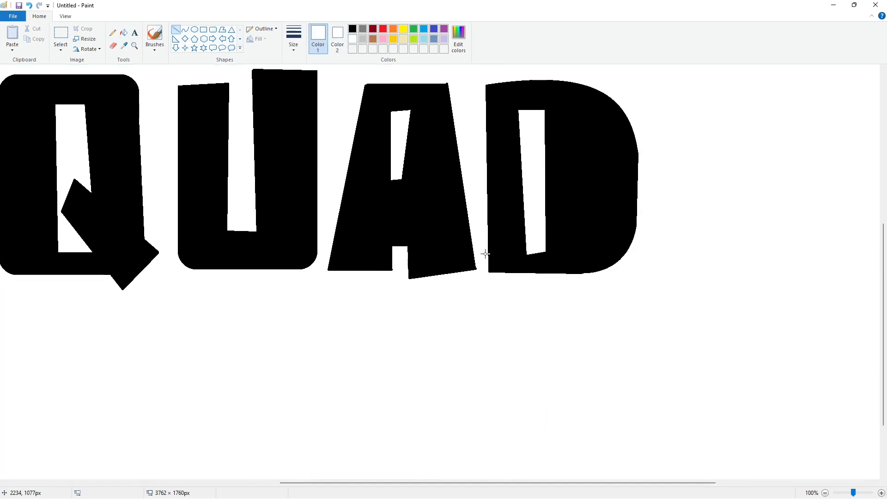
pyautogui.scroll(-1, 785, 450)
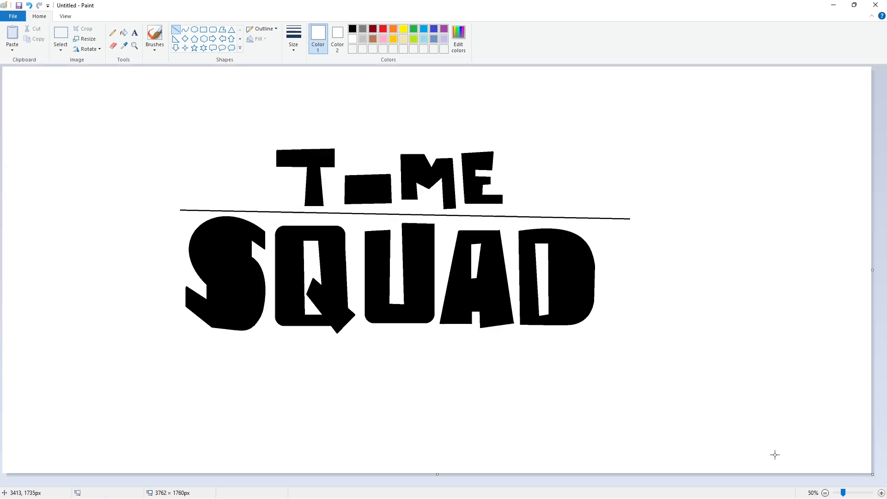
# - Draw a badge's top edge above the top row as two sagging black curves meeting in a central peak
pyautogui.click(185, 29)
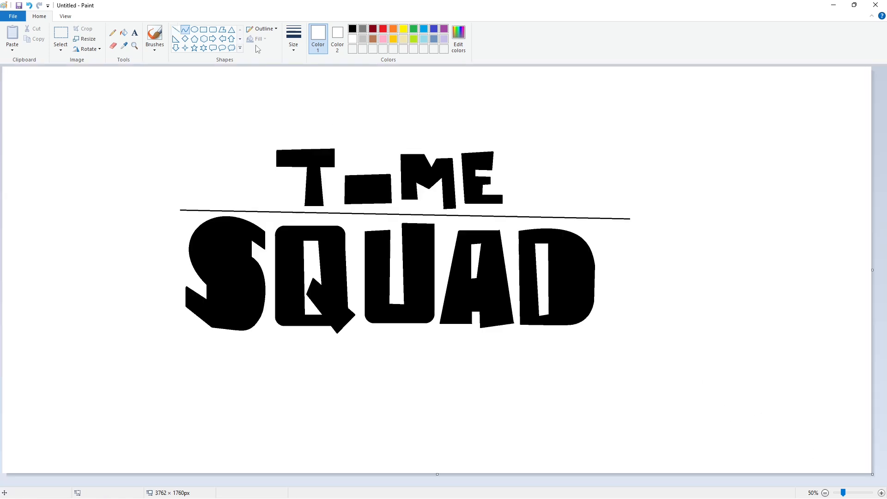
pyautogui.click(353, 28)
pyautogui.moveTo(326, 115); pyautogui.dragTo(325, 138)
pyautogui.click(246, 168)
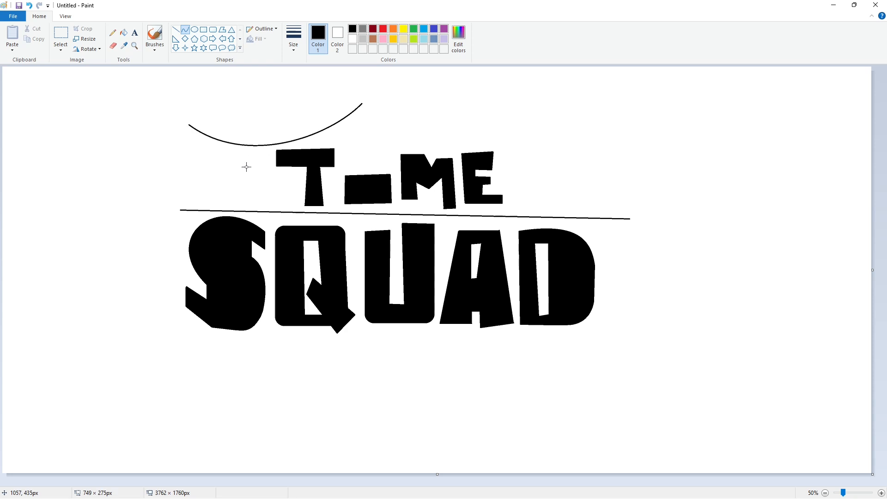
pyautogui.moveTo(362, 104); pyautogui.dragTo(565, 112)
pyautogui.moveTo(512, 121); pyautogui.dragTo(497, 152)
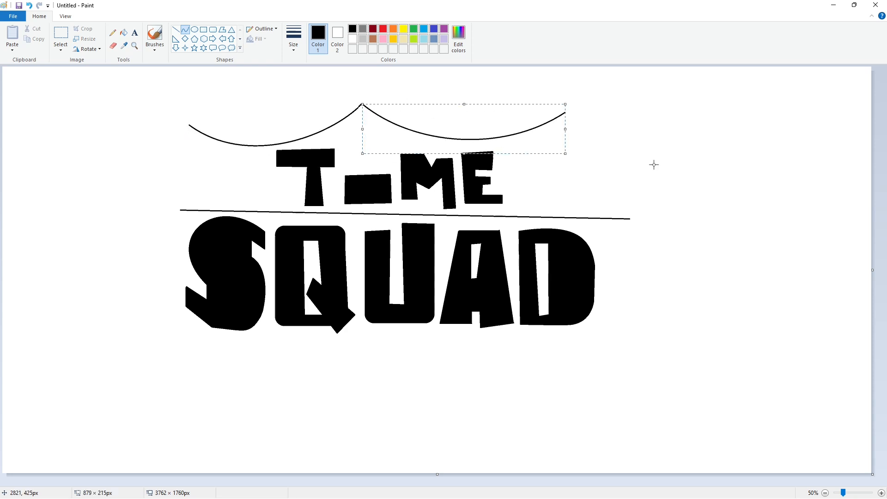
pyautogui.click(653, 165)
# - Draw short diagonal lines down and outward from both ends of the badge's top edge, and recolour the horizontal line purple
pyautogui.click(175, 29)
pyautogui.moveTo(190, 126); pyautogui.dragTo(160, 156)
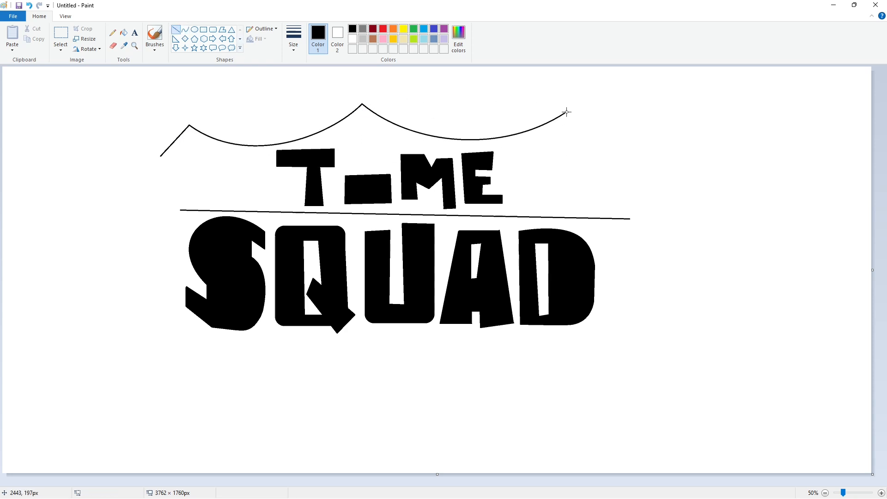
pyautogui.moveTo(565, 113); pyautogui.dragTo(600, 139)
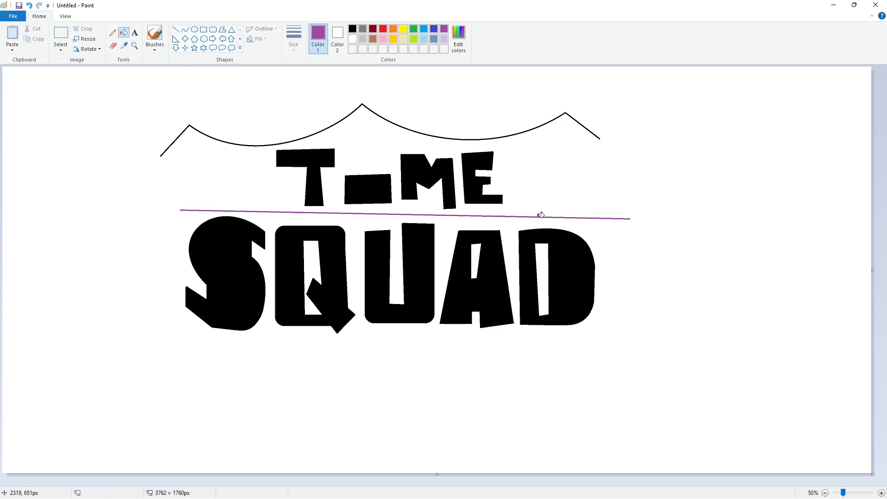
# - Draw the badge's left side with black curves, bending inward beside the top row and bulging outward around the S, and remove the stray dot
pyautogui.click(184, 29)
pyautogui.moveTo(161, 156); pyautogui.dragTo(178, 229)
pyautogui.moveTo(169, 180)
pyautogui.mouseDown()
pyautogui.moveTo(188, 194)
pyautogui.moveTo(259, 392)
pyautogui.mouseUp()
pyautogui.moveTo(189, 271); pyautogui.dragTo(130, 275)
pyautogui.moveTo(157, 351); pyautogui.dragTo(143, 381)
pyautogui.click(28, 312)
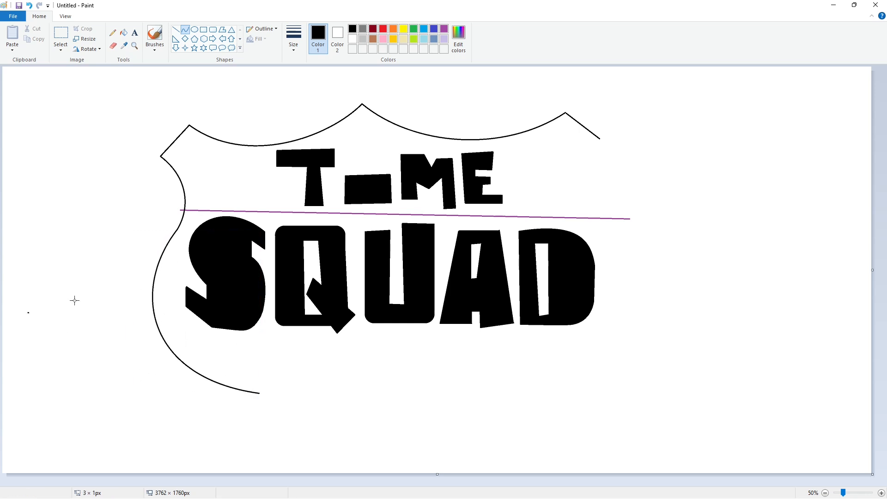
pyautogui.click(259, 393)
pyautogui.hotkey('ctrl', 'z')
# - Draw an S-shaped curve from the lower end of the badge's left side to a bottom point below the U
pyautogui.moveTo(259, 393); pyautogui.dragTo(385, 426)
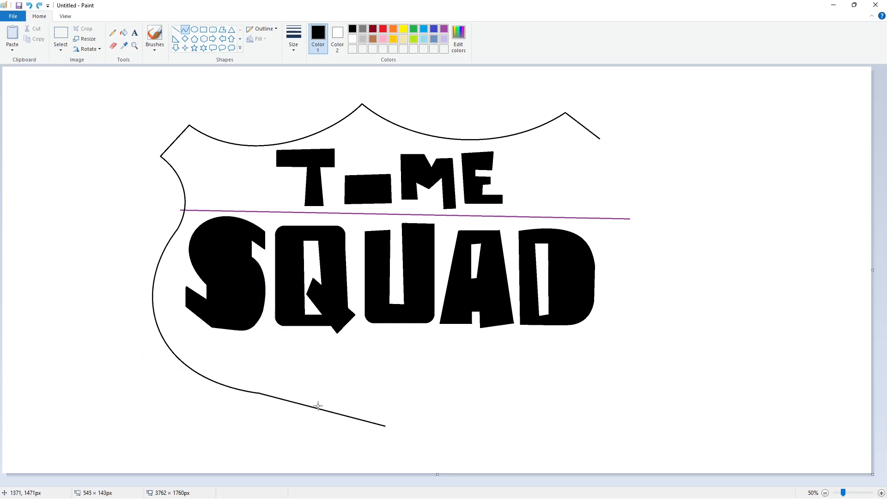
pyautogui.moveTo(318, 406); pyautogui.dragTo(317, 400)
pyautogui.moveTo(346, 401); pyautogui.dragTo(355, 394)
# - Draw the badge's upper right side as a black curve bending inward beside the E
pyautogui.moveTo(600, 139); pyautogui.dragTo(600, 223)
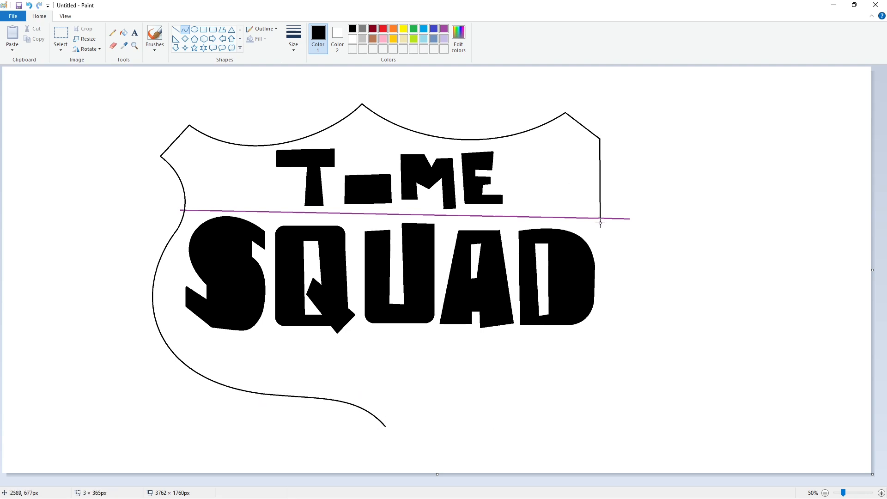
pyautogui.moveTo(598, 165); pyautogui.dragTo(568, 160)
pyautogui.click(571, 193)
pyautogui.click(657, 206)
# - Extend the badge's right side with outward curves around the D down to the lower right corner
pyautogui.moveTo(600, 223); pyautogui.dragTo(615, 244)
pyautogui.click(616, 257)
pyautogui.click(618, 320)
pyautogui.click(624, 315)
pyautogui.moveTo(577, 365); pyautogui.dragTo(406, 397)
pyautogui.click(616, 346)
pyautogui.click(670, 349)
pyautogui.click(489, 391)
pyautogui.hotkey('ctrl', 'z')
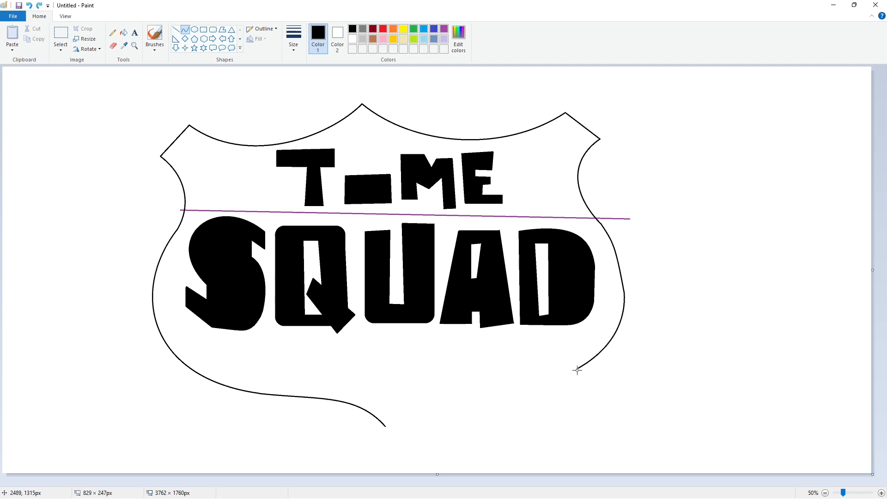
# - Close the badge outline with a curve from the lower right corner to the bottom point
pyautogui.moveTo(577, 369); pyautogui.dragTo(385, 425)
pyautogui.click(553, 377)
pyautogui.moveTo(421, 386); pyautogui.dragTo(416, 383)
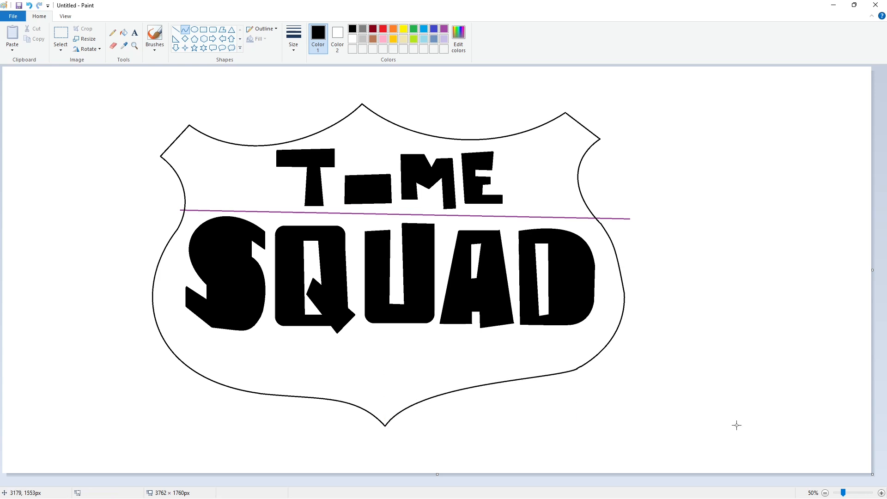
pyautogui.click(736, 425)
# - Draw a circle with a thick black outline above the badge's bottom point
pyautogui.click(194, 29)
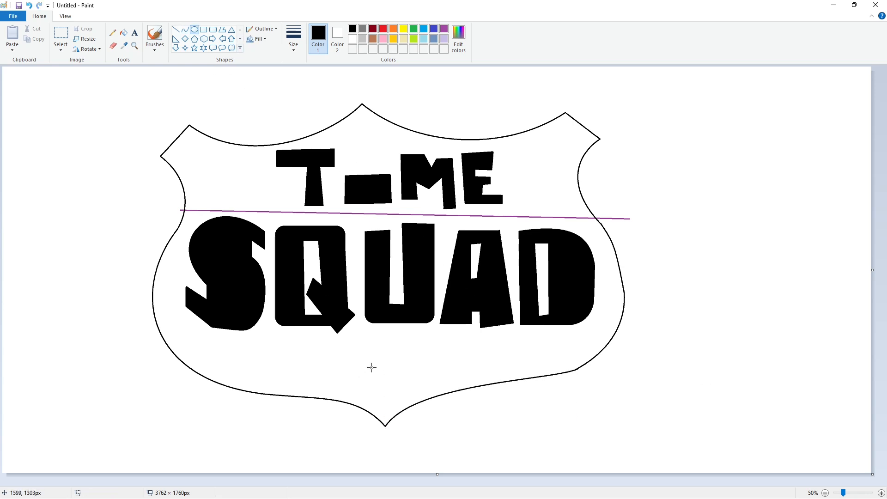
pyautogui.moveTo(369, 351)
pyautogui.mouseDown()
pyautogui.moveTo(398, 383)
pyautogui.moveTo(387, 393)
pyautogui.moveTo(363, 376)
pyautogui.moveTo(405, 380)
pyautogui.mouseUp()
pyautogui.hotkey('ctrl', '+')
pyautogui.hotkey('ctrl', '+')
pyautogui.hotkey('ctrl', '+')
# - Outline a three-feathered wing left of the circle with thin black curves and fill it with black
pyautogui.click(293, 37)
pyautogui.click(314, 102)
pyautogui.click(184, 29)
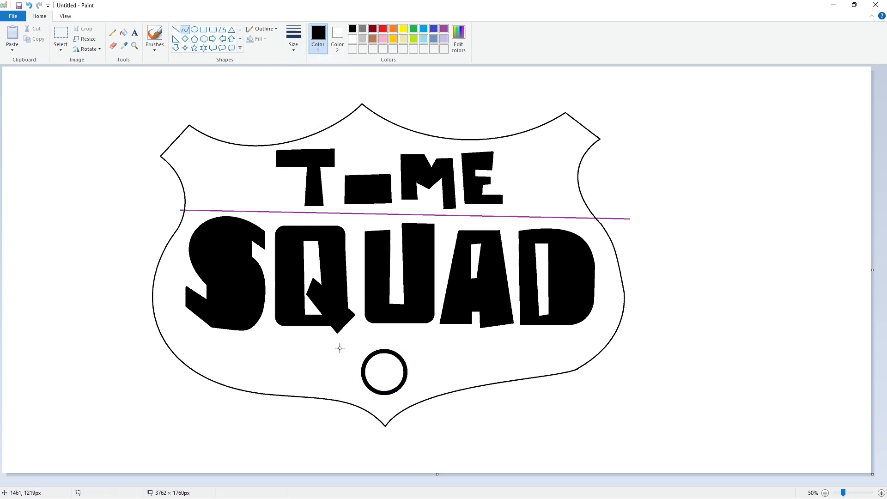
pyautogui.moveTo(339, 346)
pyautogui.mouseDown()
pyautogui.moveTo(362, 367)
pyautogui.moveTo(237, 356)
pyautogui.moveTo(217, 396)
pyautogui.mouseUp()
pyautogui.click(347, 360)
pyautogui.click(347, 360)
pyautogui.moveTo(304, 364)
pyautogui.mouseDown()
pyautogui.moveTo(328, 368)
pyautogui.moveTo(296, 382)
pyautogui.moveTo(362, 373)
pyautogui.moveTo(322, 381)
pyautogui.mouseUp()
pyautogui.click(293, 376)
pyautogui.click(321, 382)
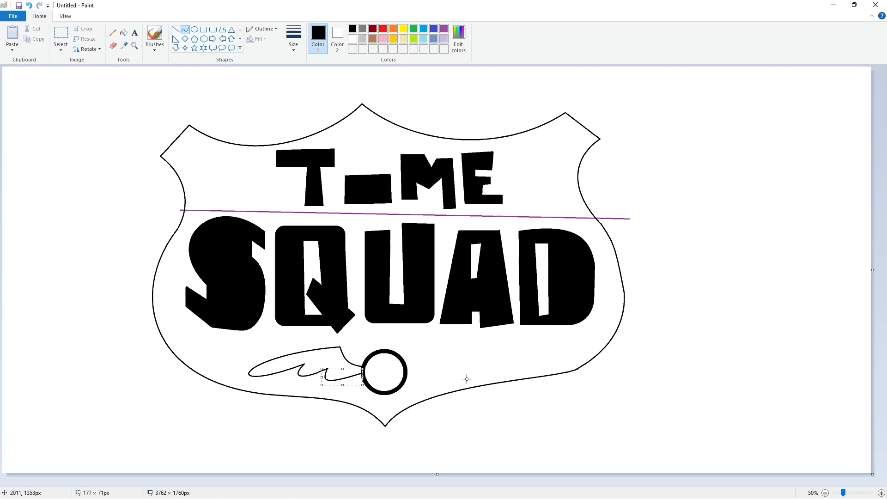
pyautogui.click(466, 379)
pyautogui.click(124, 32)
pyautogui.click(332, 354)
# - Try to make the right wing by copying the left wing and placing the copy on the circle's right side
pyautogui.click(185, 30)
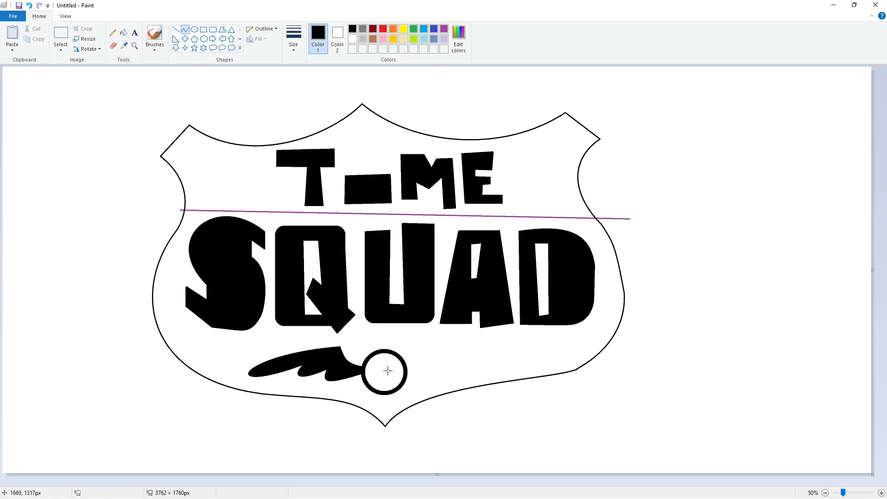
pyautogui.click(61, 33)
pyautogui.moveTo(238, 341); pyautogui.dragTo(377, 383)
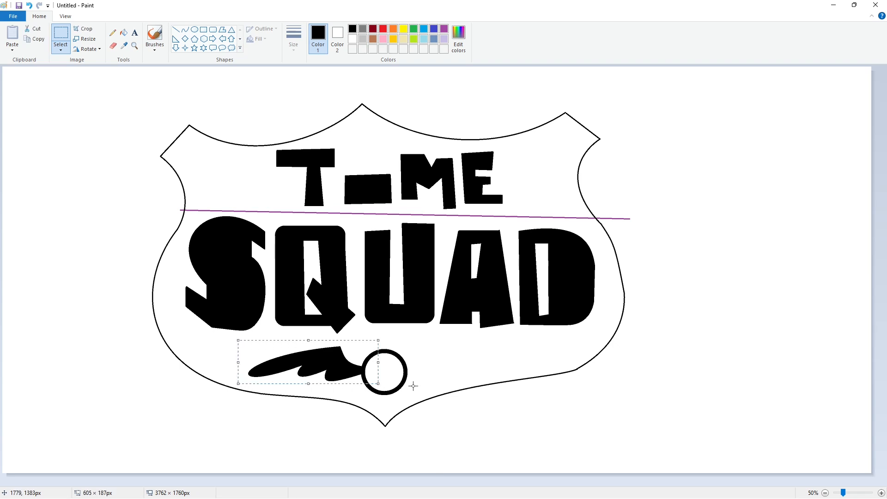
pyautogui.hotkey('ctrl', 'c')
pyautogui.click(700, 418)
pyautogui.hotkey('ctrl', 'v')
pyautogui.click(88, 49)
pyautogui.click(95, 103)
pyautogui.moveTo(81, 91)
pyautogui.mouseDown()
pyautogui.moveTo(455, 361)
pyautogui.moveTo(407, 368)
pyautogui.mouseUp()
pyautogui.click(60, 48)
pyautogui.click(93, 132)
pyautogui.press('Delete')
# - Outline a three-feathered wing right of the circle with black curves and fill it with black
pyautogui.click(184, 29)
pyautogui.moveTo(416, 357); pyautogui.dragTo(448, 366)
pyautogui.click(423, 359)
pyautogui.click(475, 368)
pyautogui.moveTo(437, 357)
pyautogui.mouseDown()
pyautogui.moveTo(513, 358)
pyautogui.moveTo(560, 387)
pyautogui.moveTo(426, 375)
pyautogui.moveTo(458, 373)
pyautogui.mouseUp()
pyautogui.moveTo(457, 372)
pyautogui.mouseDown()
pyautogui.moveTo(457, 383)
pyautogui.moveTo(407, 376)
pyautogui.moveTo(430, 380)
pyautogui.mouseUp()
pyautogui.moveTo(429, 380); pyautogui.dragTo(428, 386)
pyautogui.click(124, 33)
pyautogui.click(467, 362)
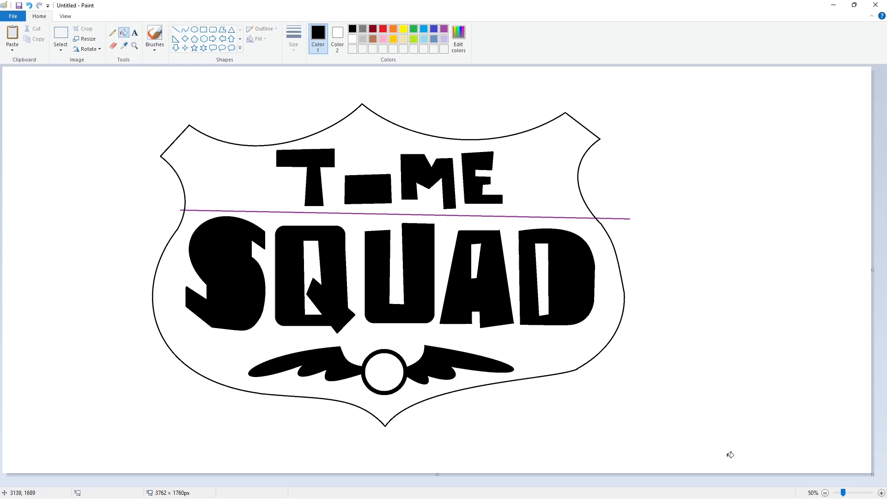
# - Trim the inner upper tip of the right wing with a short horizontal white line
pyautogui.click(881, 493)
pyautogui.click(175, 29)
pyautogui.click(352, 39)
pyautogui.moveTo(479, 313); pyautogui.dragTo(459, 313)
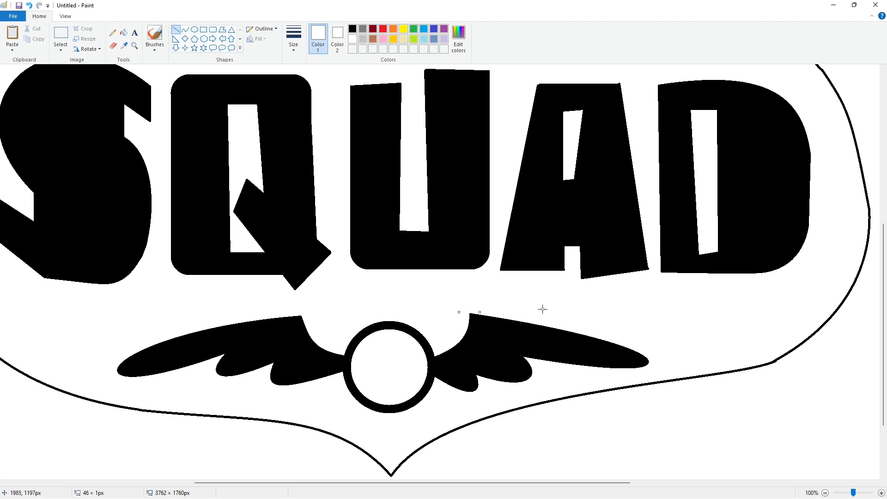
pyautogui.click(543, 309)
pyautogui.click(824, 493)
# - Turn the circle into a clock face with a small filled black centre, an upright hand and a shorter hand pointing right
pyautogui.click(194, 29)
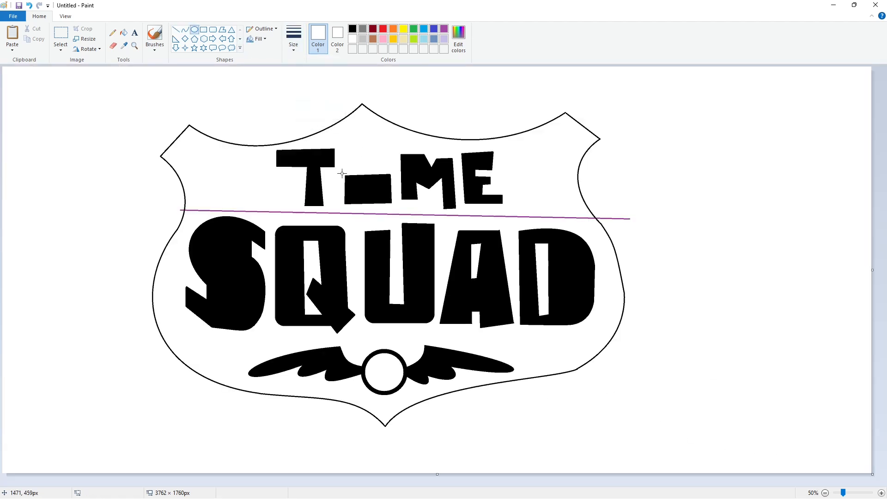
pyautogui.click(352, 29)
pyautogui.moveTo(383, 374); pyautogui.dragTo(382, 358)
pyautogui.click(175, 29)
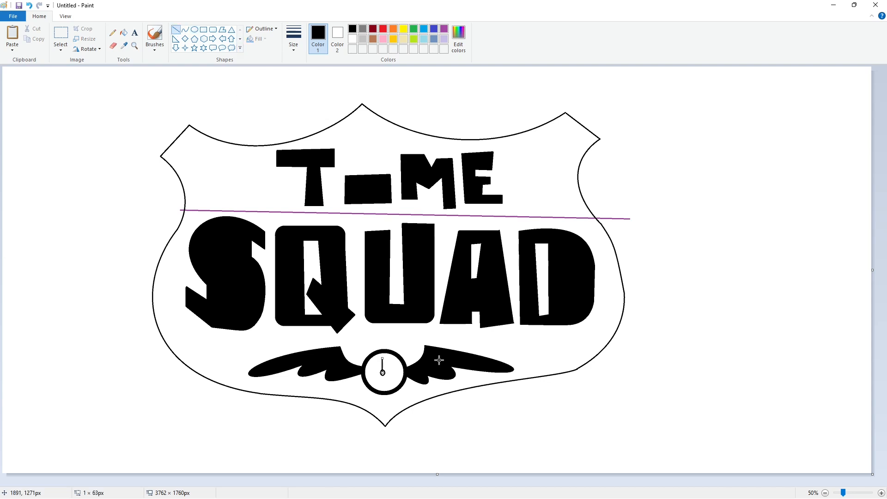
pyautogui.hotkey('ctrl', 'z')
pyautogui.click(451, 353)
pyautogui.moveTo(382, 372); pyautogui.dragTo(393, 370)
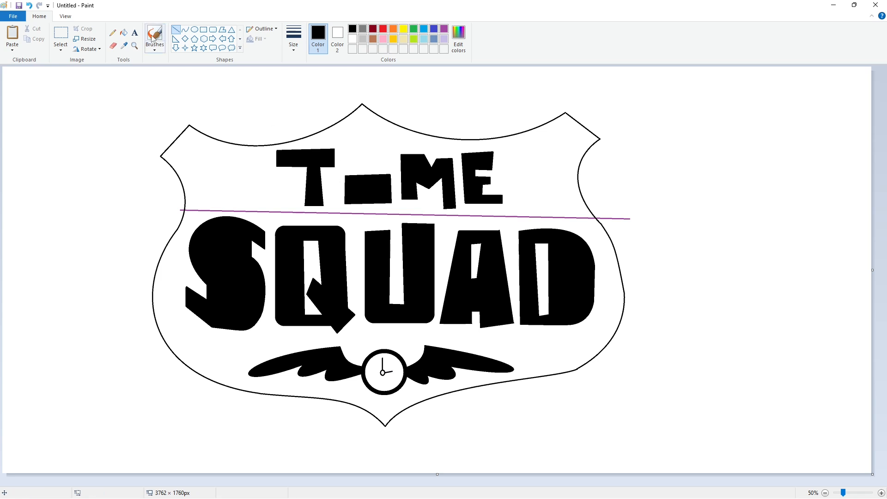
pyautogui.click(123, 32)
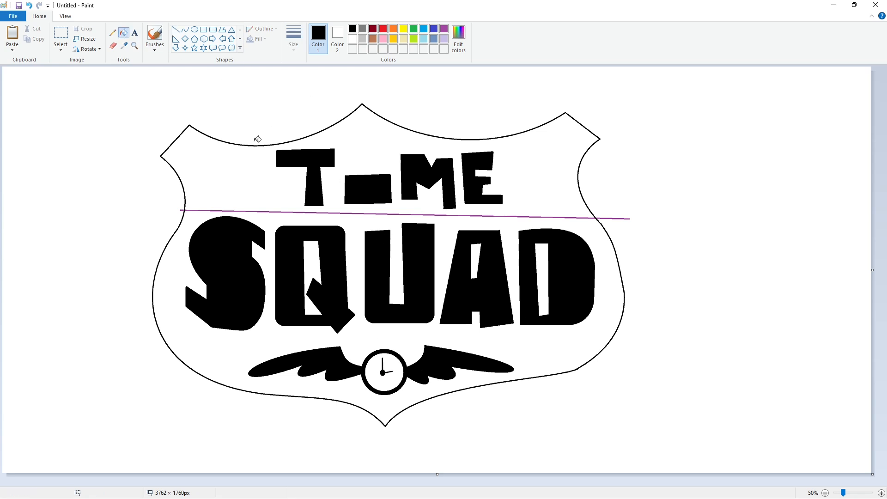
# - Draw a five-pointed star to the left of the T in TIME and fill it with black
pyautogui.click(176, 30)
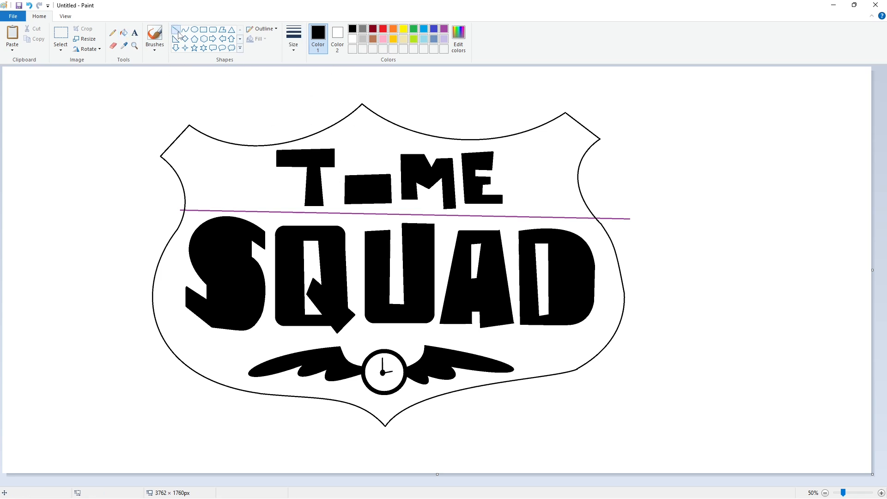
pyautogui.click(222, 29)
pyautogui.click(294, 37)
pyautogui.click(314, 84)
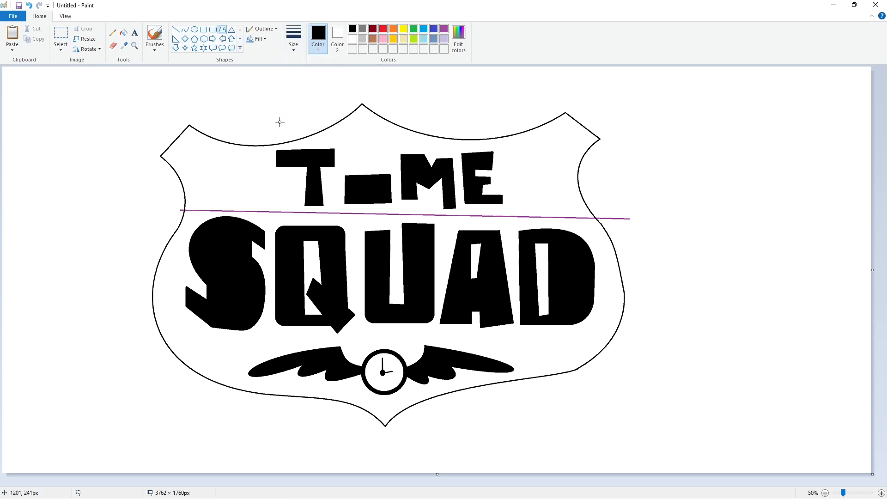
pyautogui.moveTo(251, 159); pyautogui.dragTo(246, 173)
pyautogui.click(244, 196)
pyautogui.click(255, 187)
pyautogui.click(265, 194)
pyautogui.click(264, 183)
pyautogui.click(252, 159)
pyautogui.click(124, 33)
pyautogui.click(253, 178)
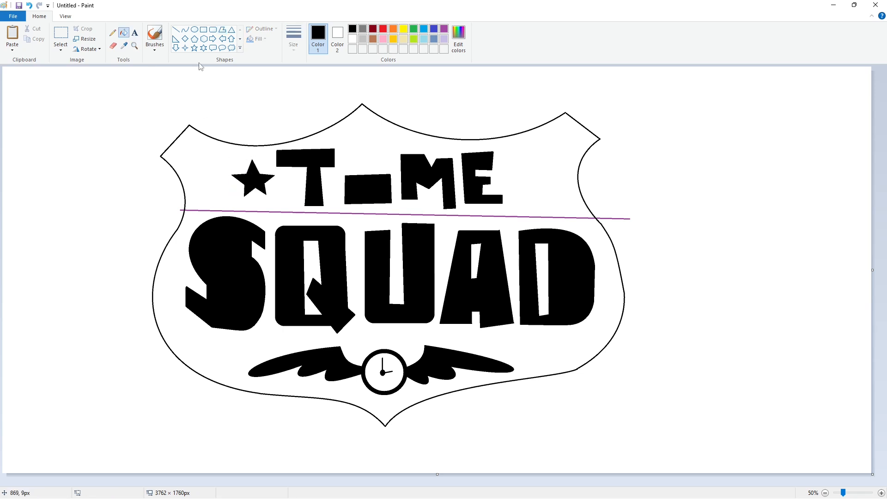
# - Draw a black-filled five-pointed star above the I block as its dot
pyautogui.click(222, 29)
pyautogui.click(338, 136)
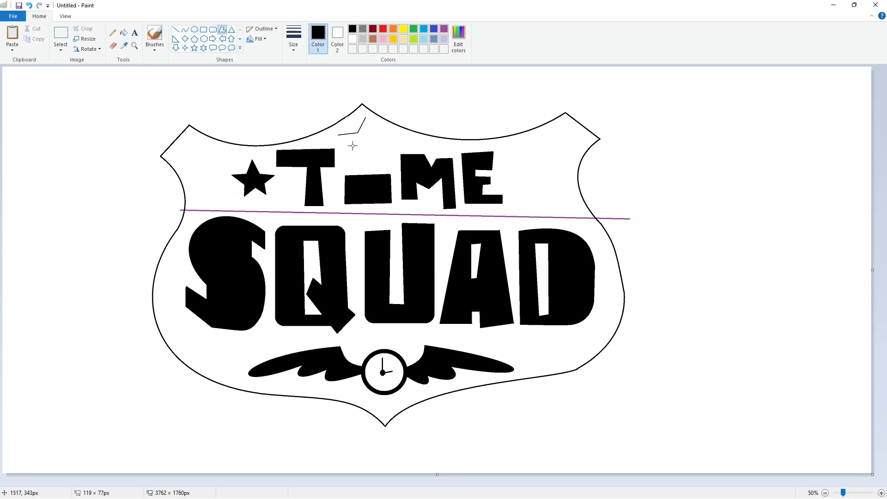
pyautogui.click(354, 145)
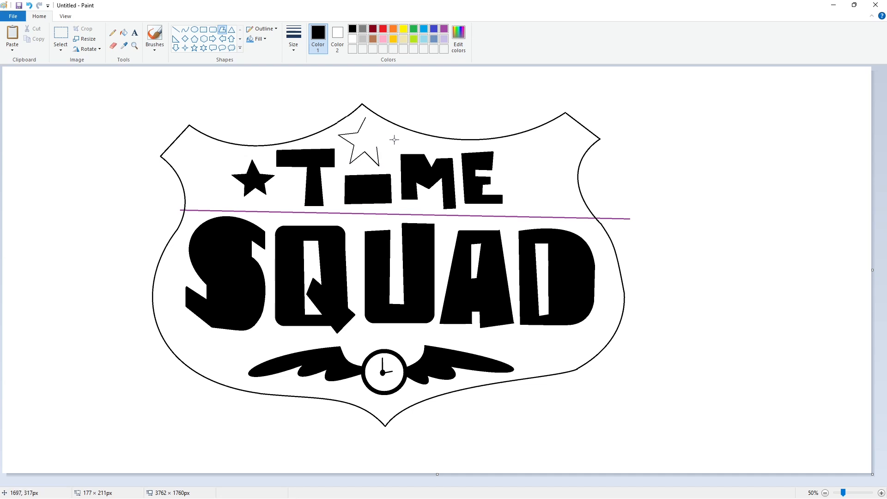
pyautogui.click(365, 117)
pyautogui.click(124, 32)
pyautogui.click(364, 135)
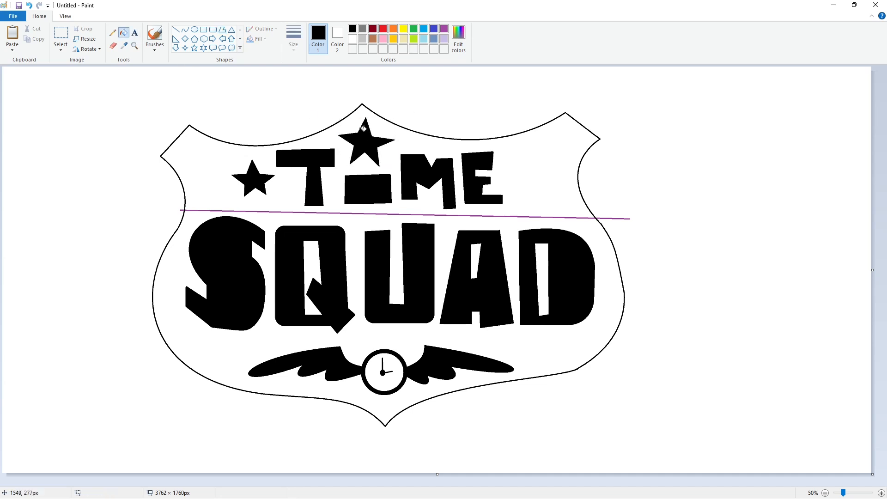
# - Add a third five-pointed star to the right of the E in TIME and fill it with black
pyautogui.click(222, 31)
pyautogui.moveTo(520, 154); pyautogui.dragTo(515, 167)
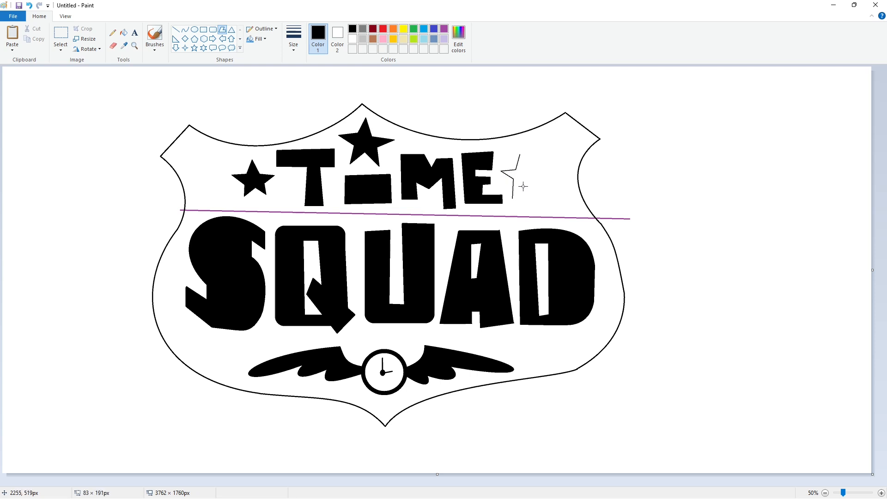
pyautogui.click(523, 187)
pyautogui.click(534, 194)
pyautogui.click(526, 169)
pyautogui.click(520, 154)
pyautogui.click(595, 161)
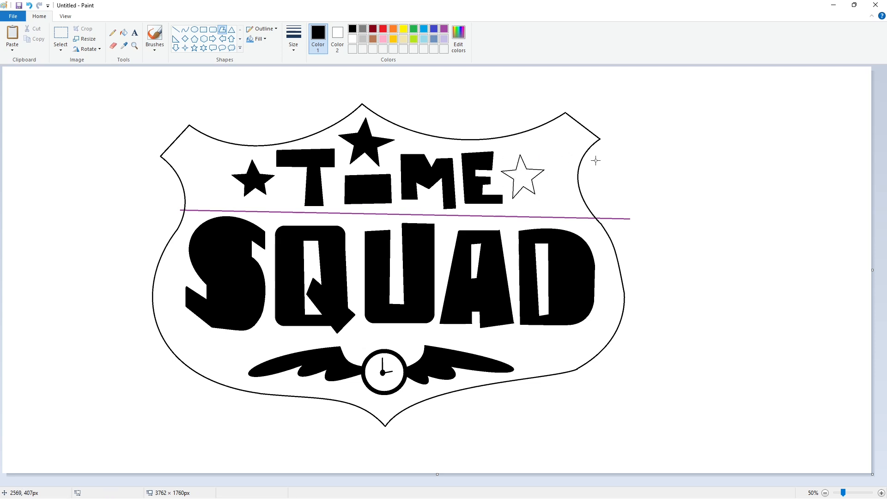
pyautogui.click(123, 32)
pyautogui.click(521, 174)
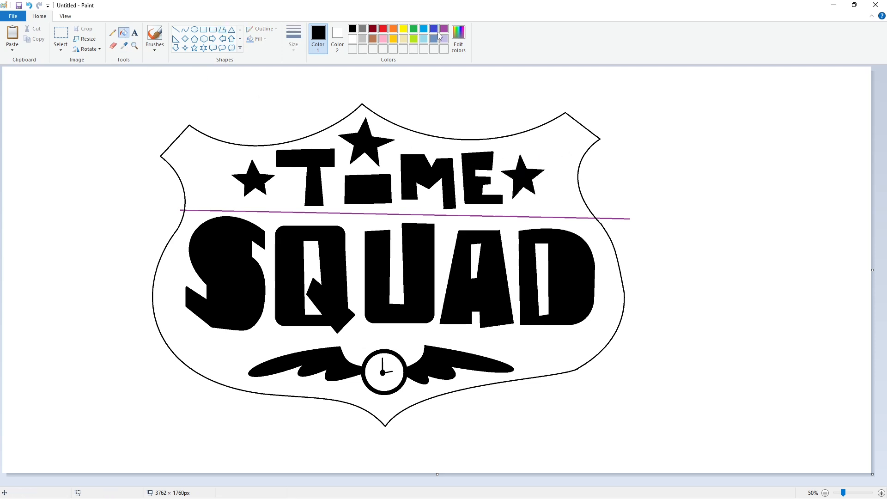
# - Remove the dividing line's ends outside the badge by filling the background purple and then white again
pyautogui.click(443, 29)
pyautogui.click(512, 85)
pyautogui.click(352, 39)
pyautogui.click(428, 121)
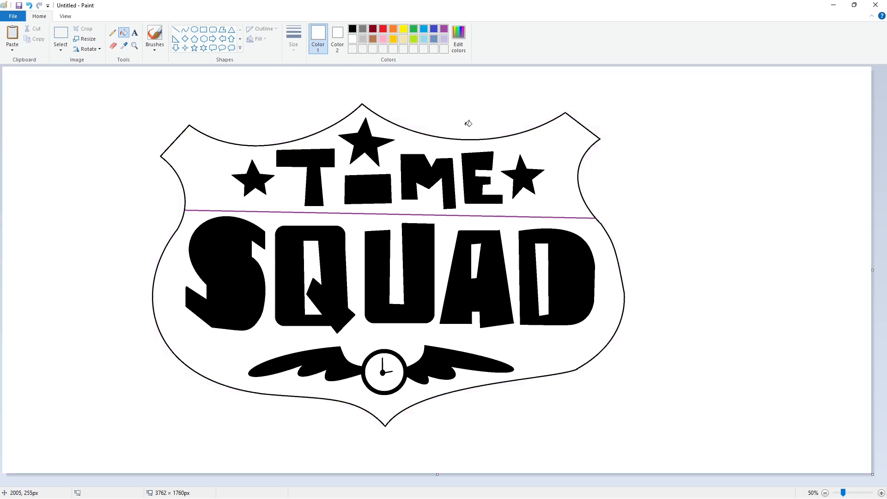
# - Recolour the stars, the TIME and SQUAD letters, the wings and the clock ring purple
pyautogui.click(443, 29)
pyautogui.click(314, 184)
pyautogui.click(367, 189)
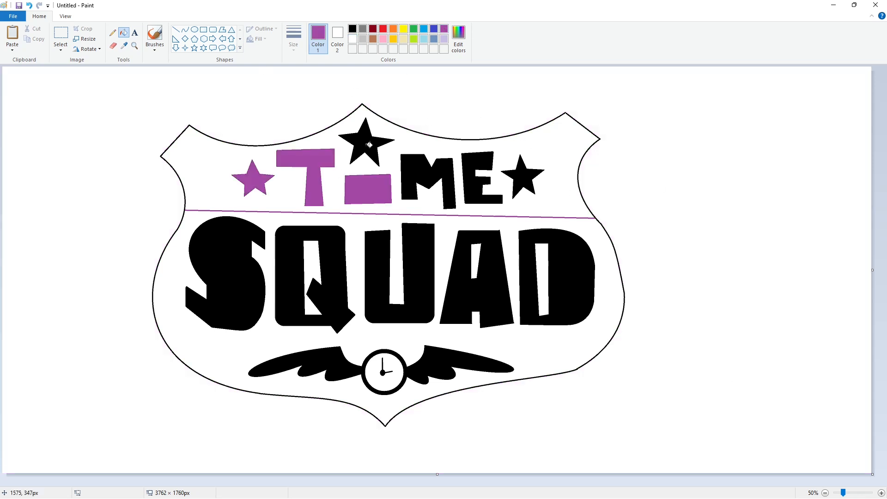
pyautogui.click(365, 143)
pyautogui.click(428, 181)
pyautogui.click(554, 286)
pyautogui.click(379, 277)
pyautogui.click(339, 247)
pyautogui.click(226, 277)
pyautogui.click(356, 365)
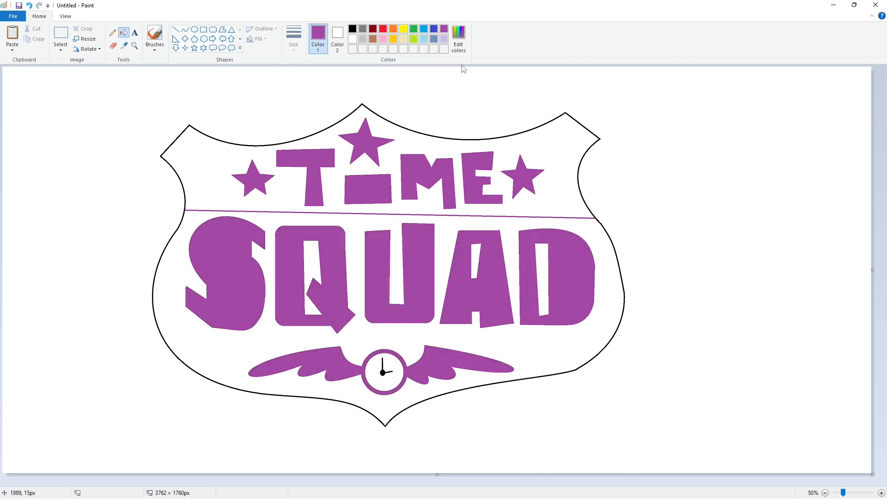
# - Fill the badge's upper section with black and its lower section with indigo blue
pyautogui.click(352, 29)
pyautogui.click(549, 154)
pyautogui.click(434, 28)
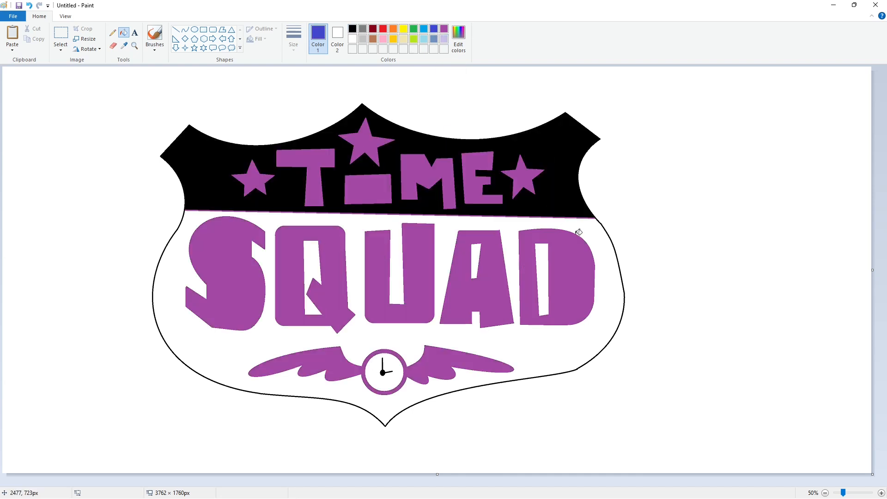
pyautogui.click(578, 231)
pyautogui.click(584, 222)
# - Separate the lower outline from the black section with short blue lines at both ends of the divide, and fill that outline blue
pyautogui.click(881, 493)
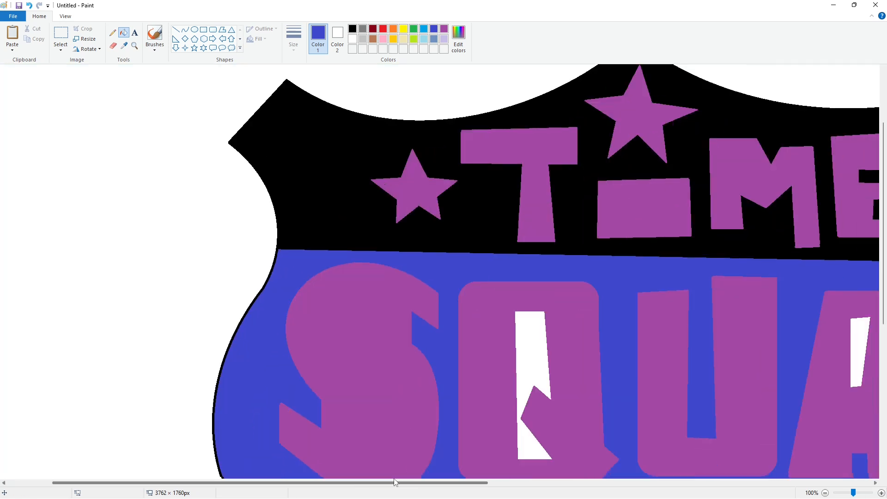
pyautogui.click(176, 29)
pyautogui.moveTo(275, 249); pyautogui.dragTo(280, 250)
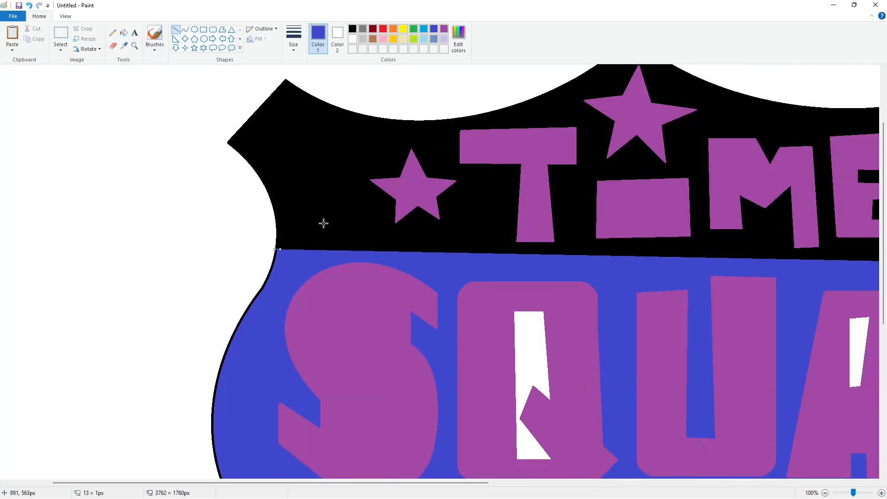
pyautogui.click(881, 493)
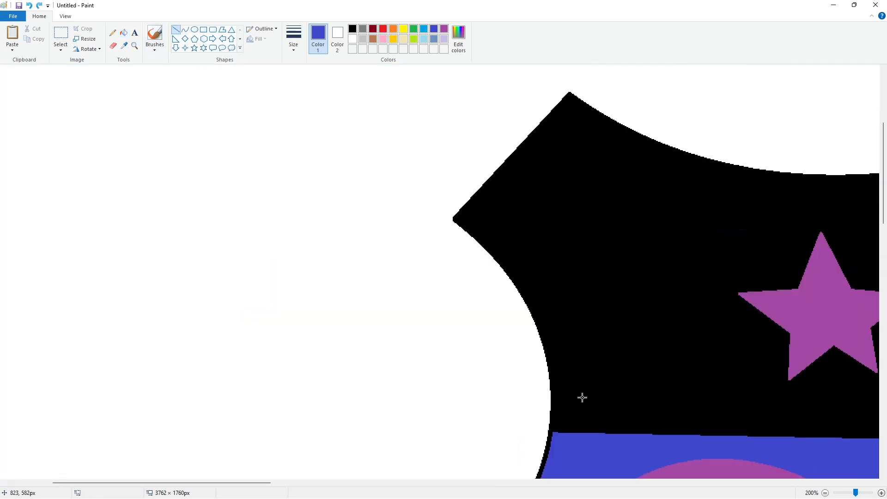
pyautogui.scroll(-2, 582, 398)
pyautogui.moveTo(258, 482); pyautogui.dragTo(293, 483)
pyautogui.moveTo(409, 330); pyautogui.dragTo(414, 332)
pyautogui.click(482, 309)
pyautogui.moveTo(263, 483); pyautogui.dragTo(635, 483)
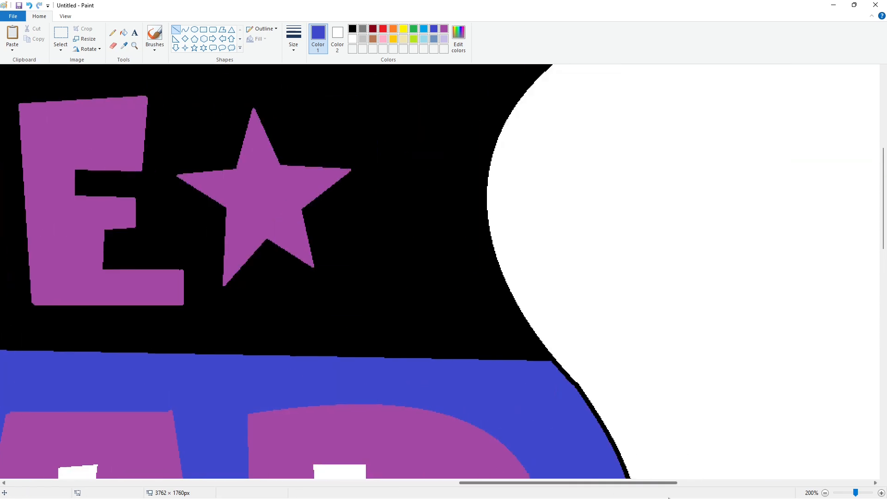
pyautogui.moveTo(547, 362); pyautogui.dragTo(553, 362)
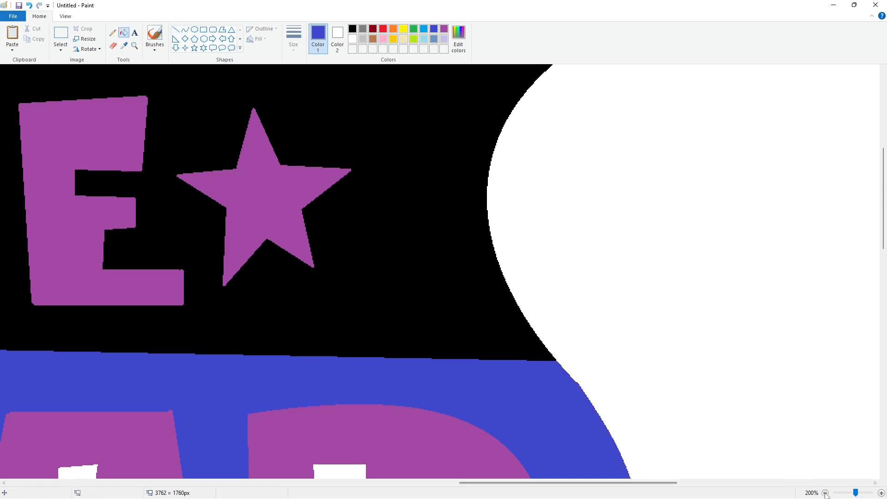
# - Smooth the corners along the right edge of the badge's blue section with short white lines
pyautogui.click(824, 493)
pyautogui.click(352, 39)
pyautogui.click(293, 37)
pyautogui.click(314, 76)
pyautogui.moveTo(511, 218); pyautogui.dragTo(523, 233)
pyautogui.scroll(-5, 567, 175)
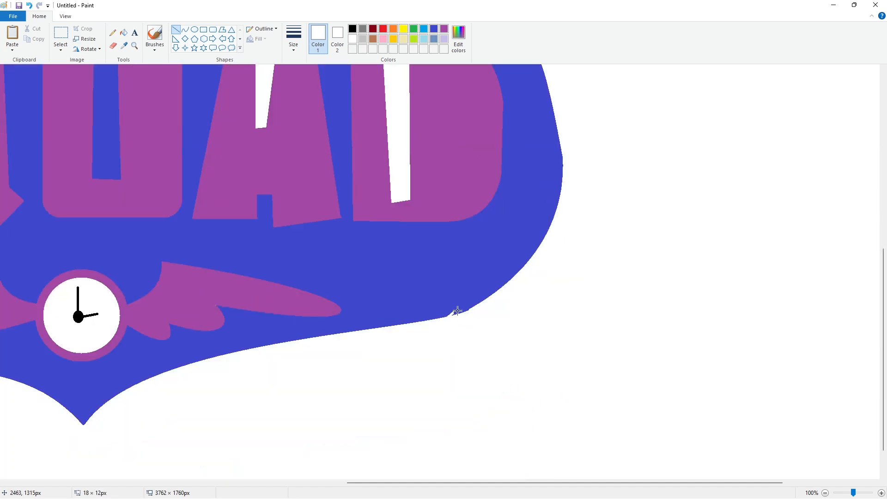
pyautogui.moveTo(457, 310); pyautogui.dragTo(479, 306)
pyautogui.click(525, 299)
pyautogui.click(600, 368)
pyautogui.scroll(-1, 678, 375)
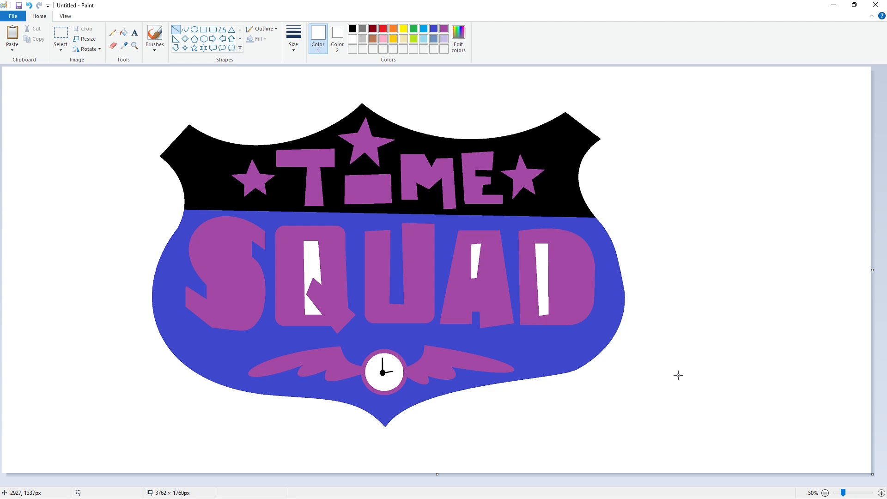
# - Try mixing a custom dark yellow (red 230, green 218, blue 0) and a lighter gold
pyautogui.click(393, 38)
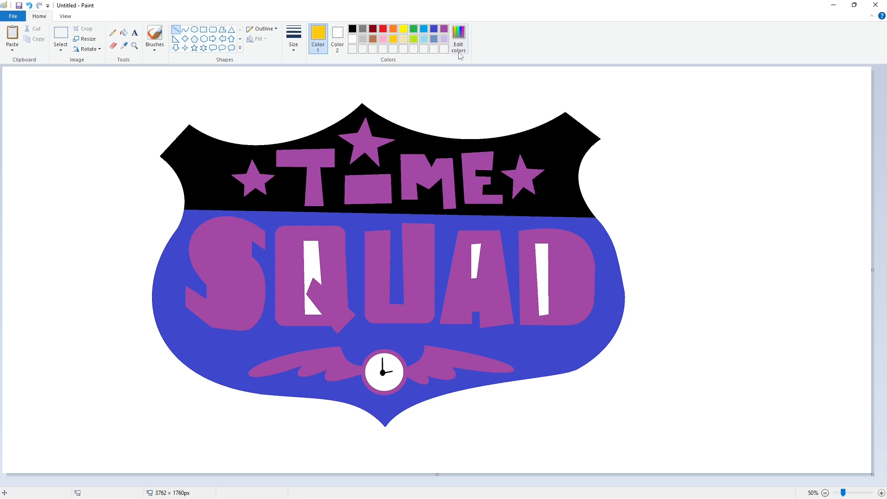
pyautogui.click(458, 39)
pyautogui.click(541, 239)
pyautogui.moveTo(457, 190); pyautogui.dragTo(459, 190)
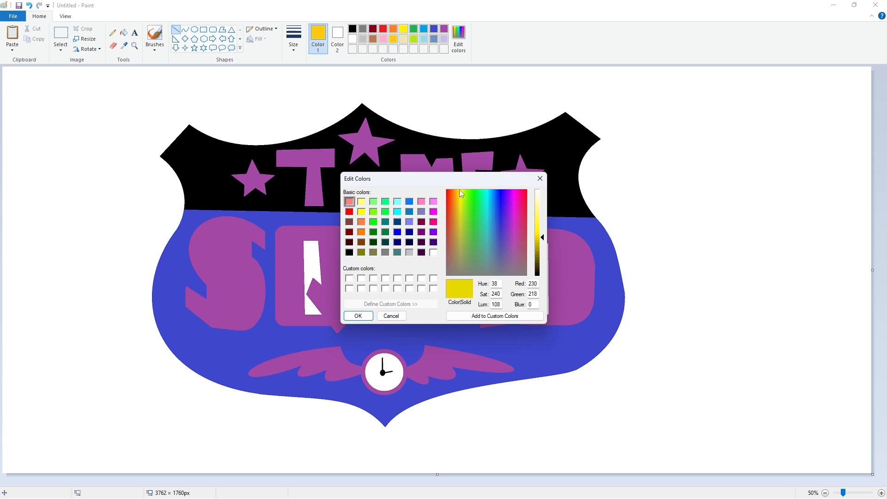
pyautogui.click(370, 315)
pyautogui.click(458, 40)
pyautogui.moveTo(537, 227); pyautogui.dragTo(543, 217)
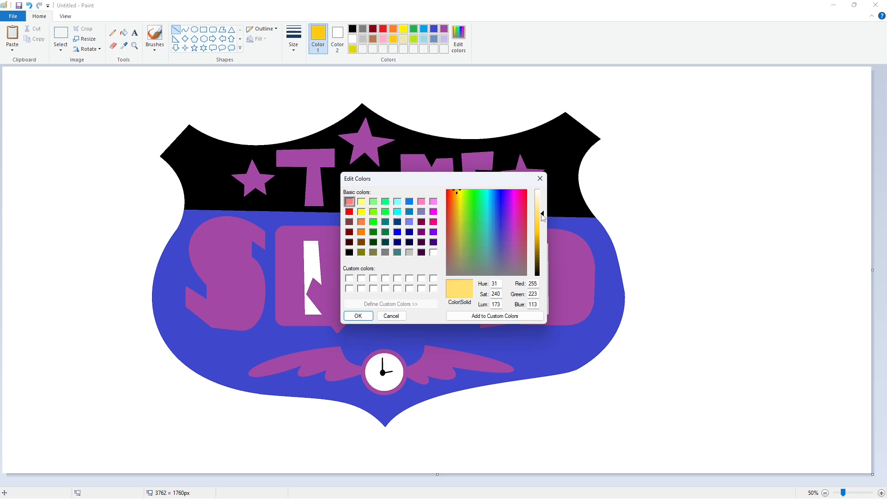
pyautogui.click(391, 315)
# - Mix a lighter shade of the palette yellow and fill all five SQUAD letters with it
pyautogui.click(403, 29)
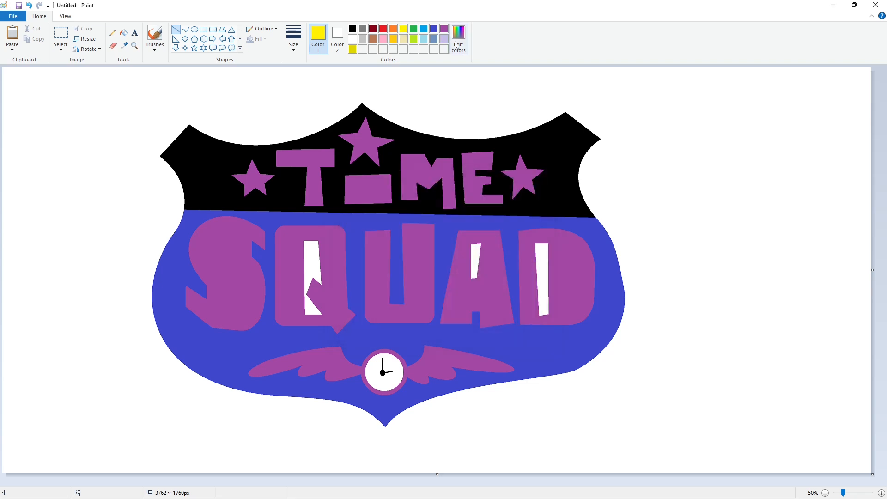
pyautogui.click(459, 39)
pyautogui.moveTo(542, 232); pyautogui.dragTo(542, 218)
pyautogui.click(368, 316)
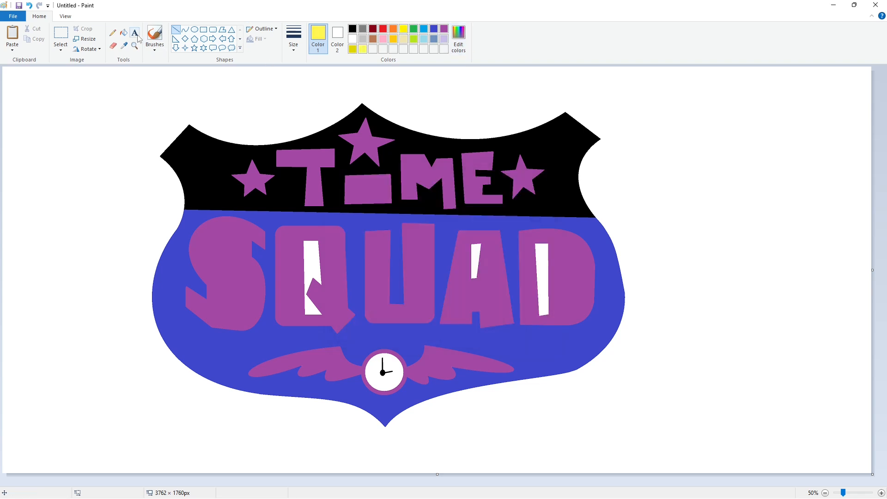
pyautogui.click(123, 33)
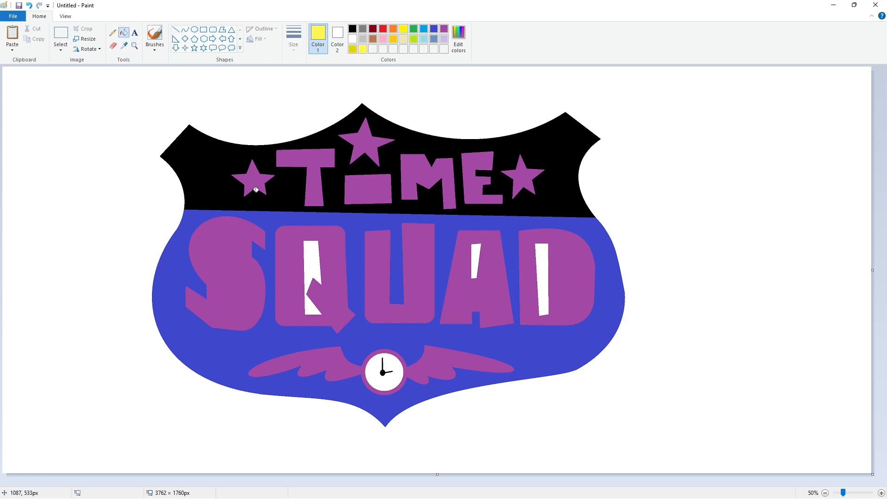
pyautogui.click(235, 240)
pyautogui.click(287, 258)
pyautogui.click(376, 262)
pyautogui.click(467, 285)
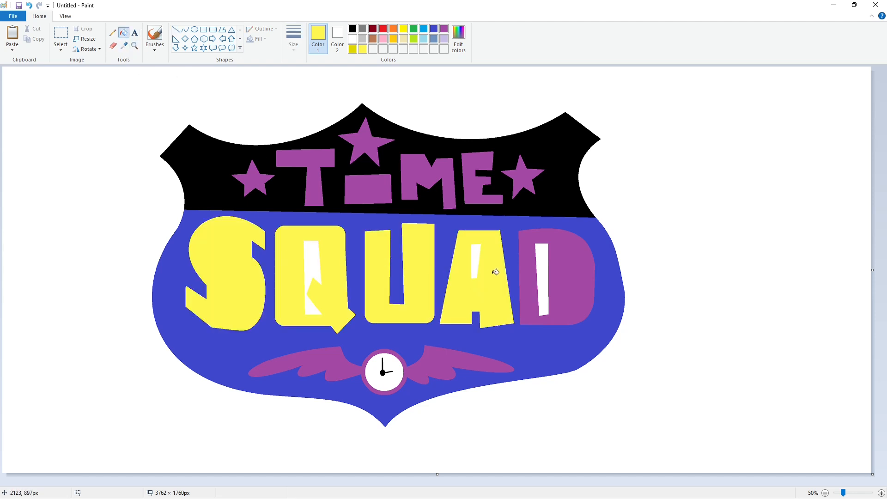
pyautogui.click(567, 270)
# - Mix a lighter red (241, 73, 82) for the TIME letters, wings and clock ring, and colour the clock hands dark red
pyautogui.click(380, 29)
pyautogui.click(458, 52)
pyautogui.click(541, 224)
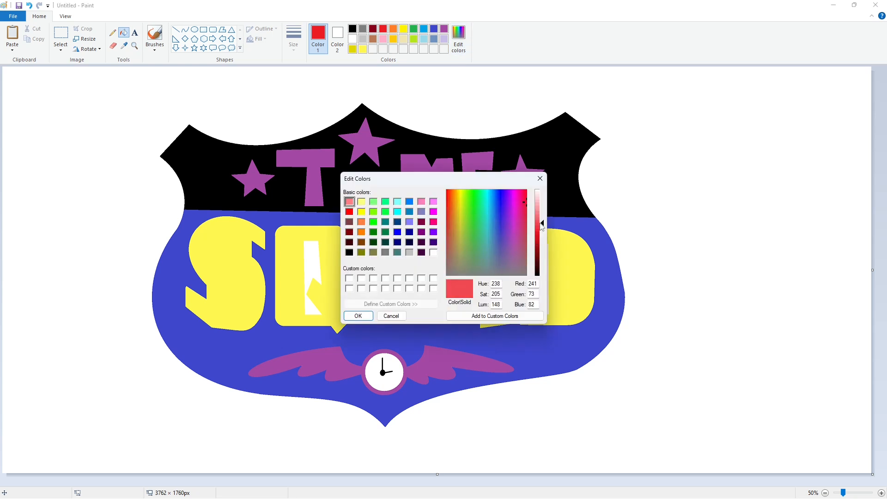
pyautogui.click(359, 314)
pyautogui.click(319, 191)
pyautogui.click(374, 191)
pyautogui.click(428, 183)
pyautogui.click(473, 178)
pyautogui.click(437, 356)
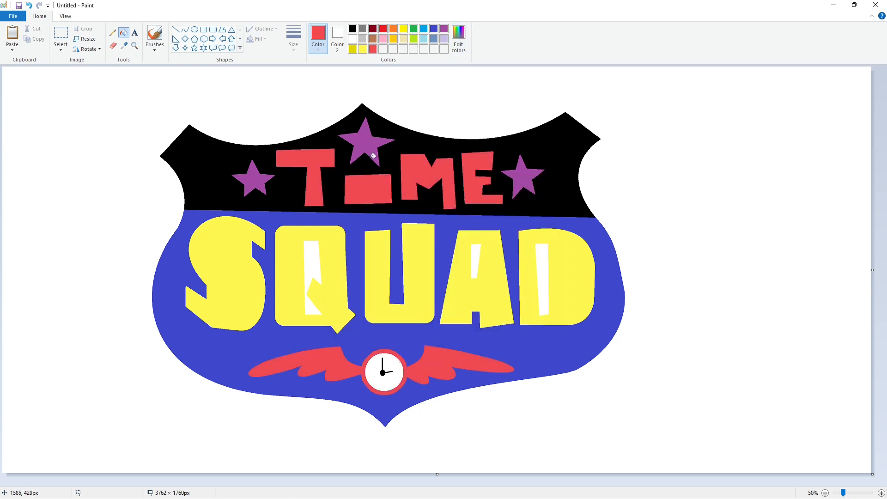
pyautogui.click(372, 29)
# - Draw a slightly rising brown line across the whole badge between the SQUAD letters and the wings
pyautogui.click(373, 39)
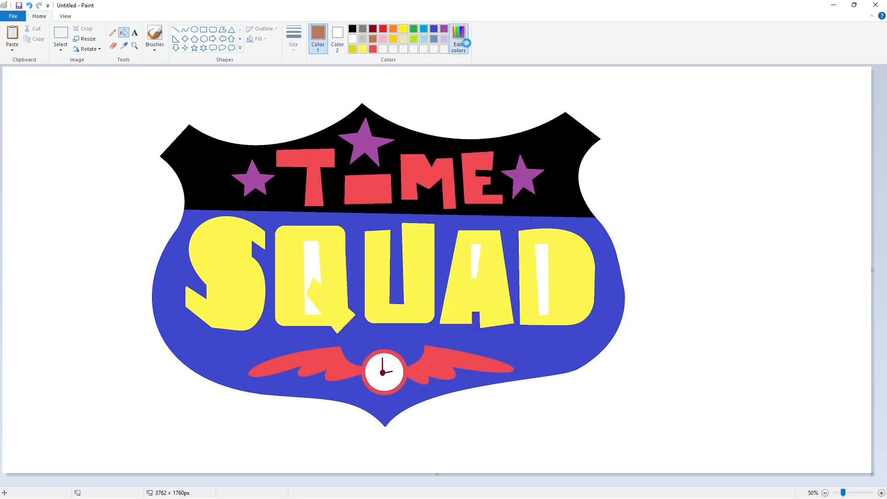
pyautogui.click(457, 37)
pyautogui.click(360, 315)
pyautogui.click(175, 30)
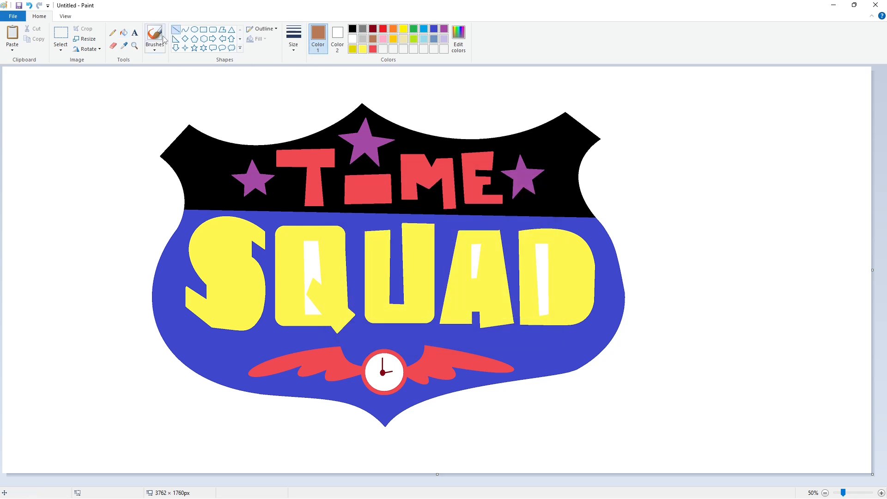
pyautogui.moveTo(148, 346); pyautogui.dragTo(672, 328)
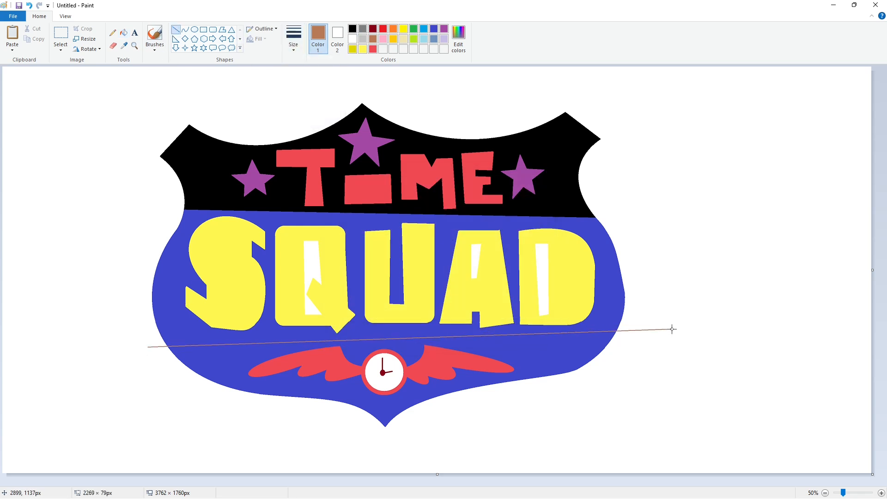
pyautogui.moveTo(144, 346); pyautogui.dragTo(138, 343)
# - Cut the brown line at the badge's left edge with a short white line and fill the piece outside with white
pyautogui.click(123, 33)
pyautogui.click(881, 493)
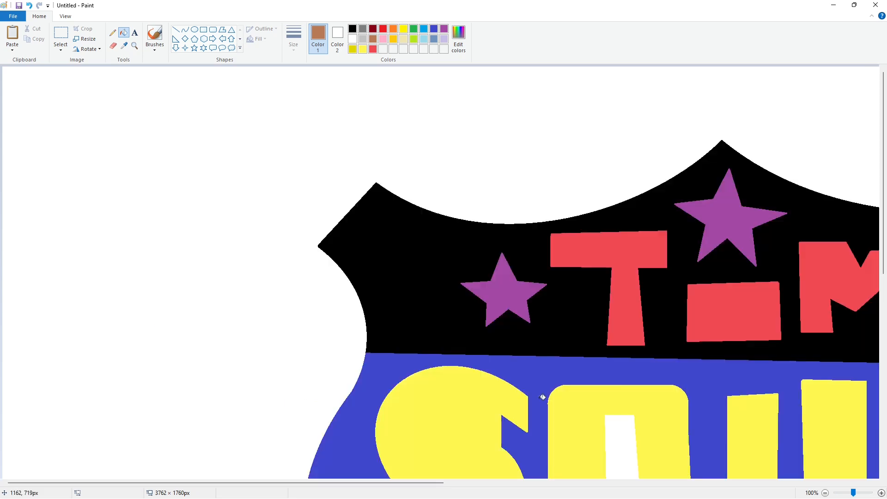
pyautogui.scroll(-3, 543, 396)
pyautogui.click(176, 29)
pyautogui.click(352, 39)
pyautogui.moveTo(327, 412); pyautogui.dragTo(331, 419)
pyautogui.click(374, 414)
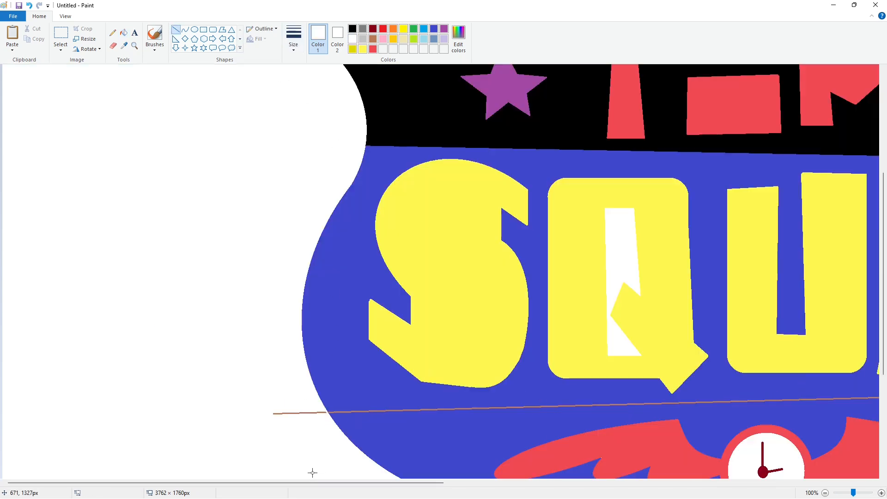
pyautogui.click(124, 32)
pyautogui.click(313, 413)
# - Cut the brown line at the badge's right edge with a short white line and fill the piece outside with white
pyautogui.moveTo(316, 483); pyautogui.dragTo(641, 482)
pyautogui.click(176, 30)
pyautogui.moveTo(576, 384); pyautogui.dragTo(573, 390)
pyautogui.click(636, 403)
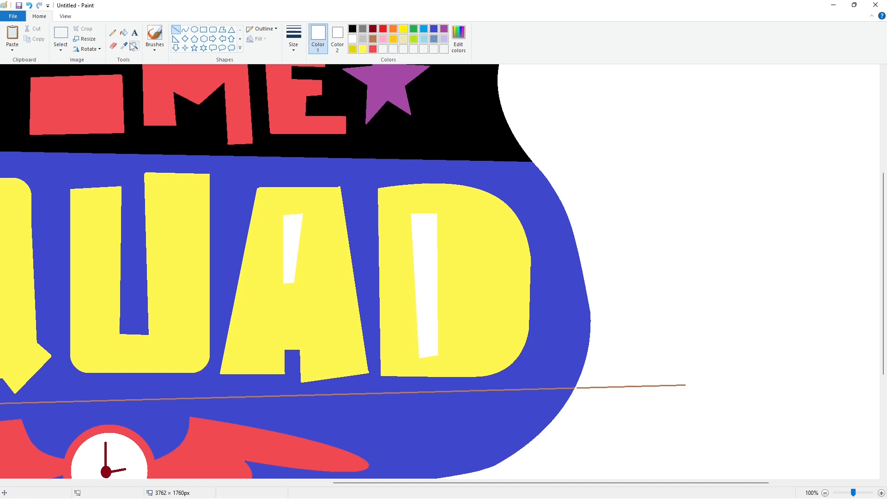
pyautogui.click(123, 32)
pyautogui.click(640, 386)
# - Fill the badge's middle band and the inner openings of the letters Q, A and D with palette brown
pyautogui.click(825, 493)
pyautogui.click(372, 40)
pyautogui.click(324, 264)
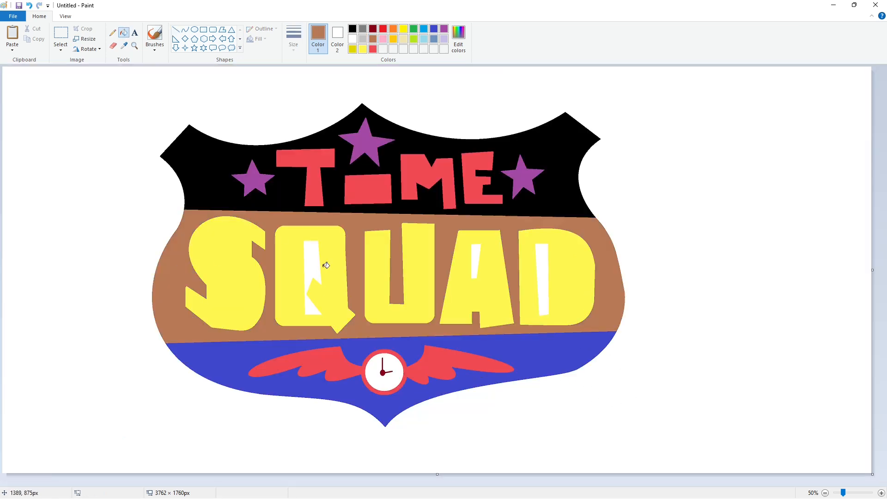
pyautogui.click(313, 277)
pyautogui.click(476, 261)
pyautogui.click(542, 277)
# - Mix a slightly darker brown and refill the middle band and the openings of Q, A and D with it
pyautogui.click(459, 36)
pyautogui.click(358, 315)
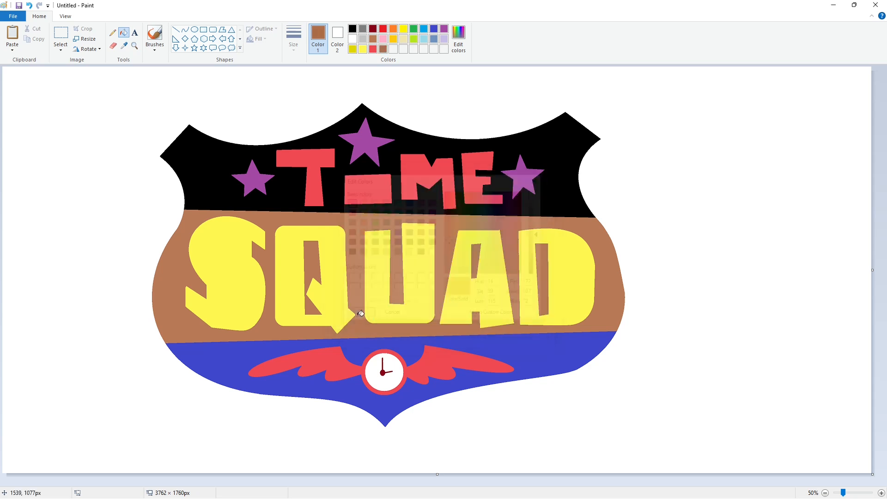
pyautogui.click(443, 267)
pyautogui.click(312, 257)
pyautogui.click(477, 251)
pyautogui.click(545, 259)
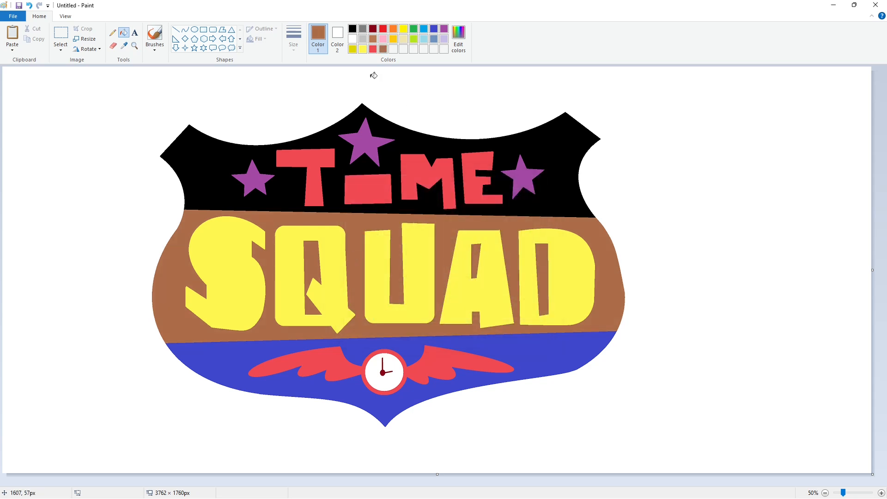
# - Fill the badge's lower and upper sections with the custom dark yellow
pyautogui.click(352, 49)
pyautogui.click(535, 360)
pyautogui.click(535, 179)
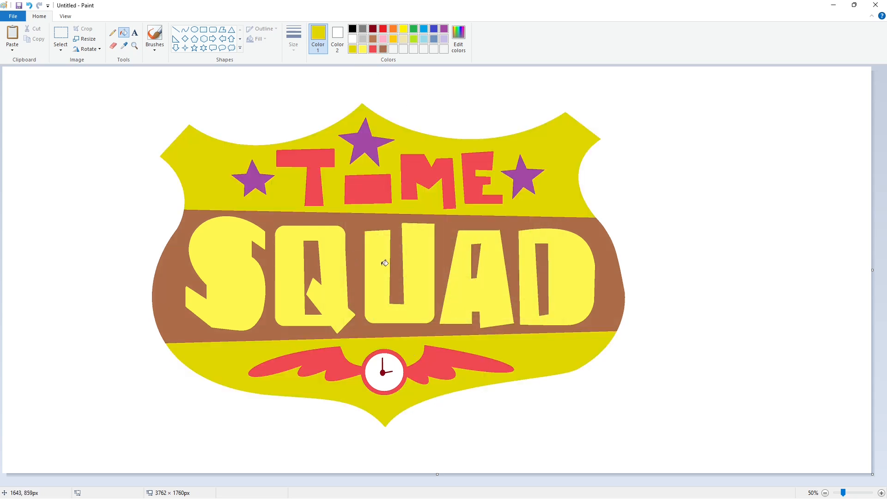
# - Fill the three stars around the TIME letters with white
pyautogui.click(353, 39)
pyautogui.click(253, 179)
pyautogui.click(365, 142)
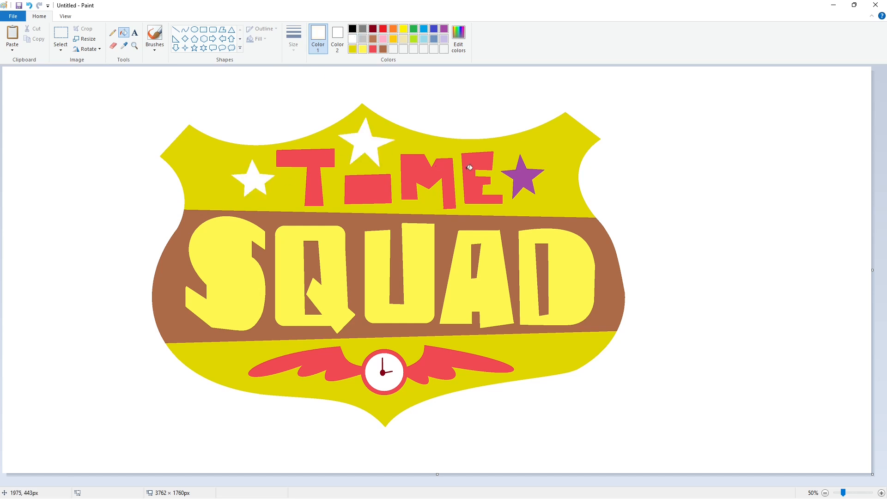
pyautogui.click(522, 177)
# - Try palette yellow and lighter mixes of it on the letter S
pyautogui.click(403, 29)
pyautogui.click(244, 243)
pyautogui.click(458, 37)
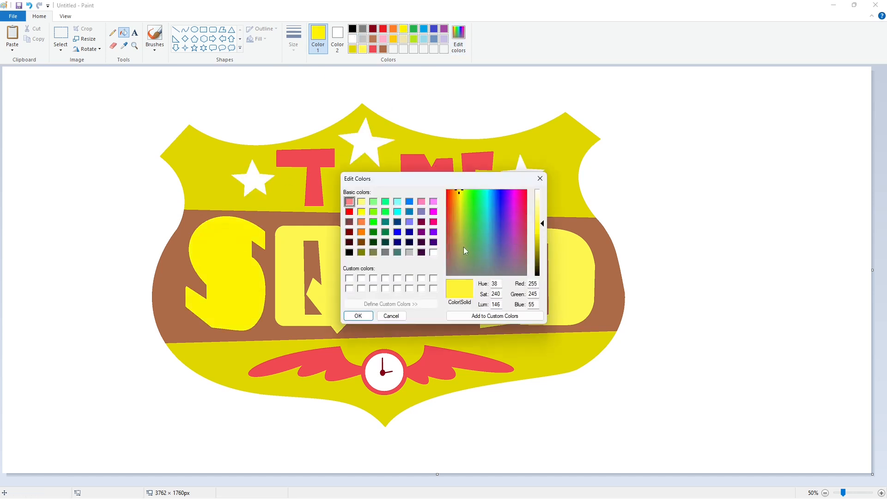
pyautogui.click(358, 316)
pyautogui.click(234, 257)
pyautogui.click(458, 37)
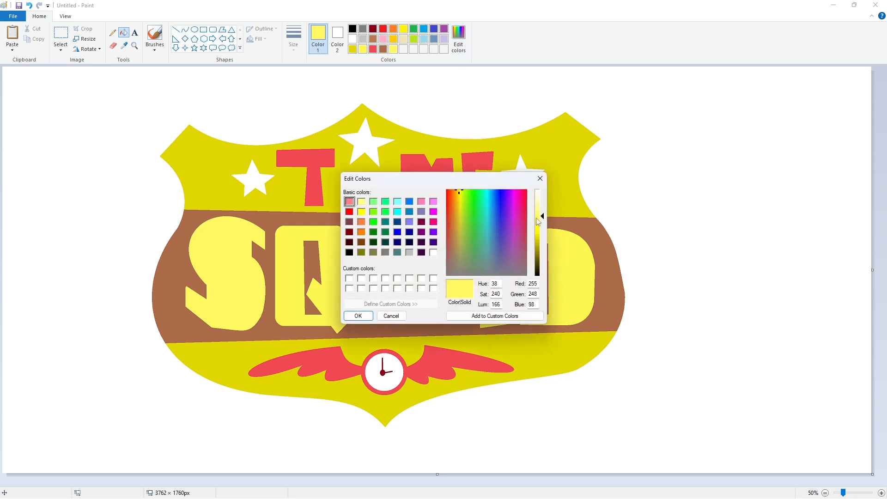
pyautogui.click(537, 210)
pyautogui.click(359, 314)
# - Mix a slightly lighter shade of the palette yellow and recolour the SQUAD letters with it
pyautogui.click(405, 29)
pyautogui.click(236, 247)
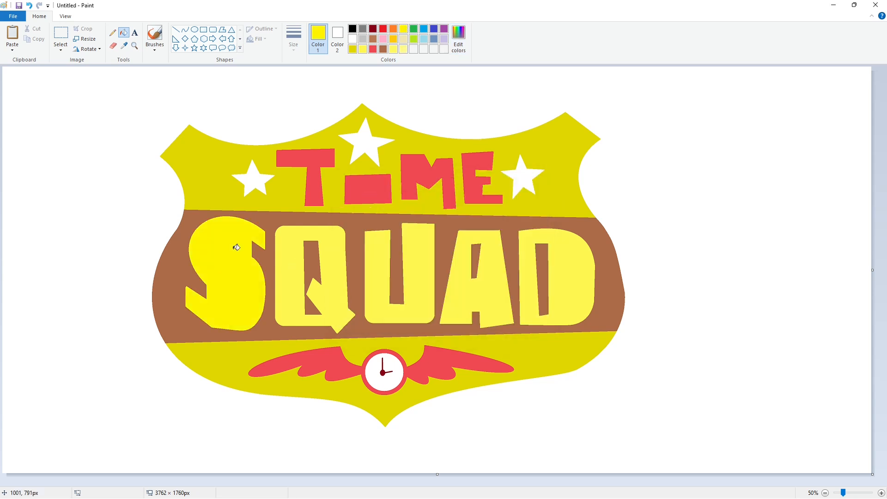
pyautogui.click(458, 37)
pyautogui.click(540, 223)
pyautogui.click(357, 315)
pyautogui.click(222, 250)
pyautogui.click(283, 257)
# - Mix a slightly darker shade of the custom dark yellow and fill the badge's upper section with it
pyautogui.click(352, 49)
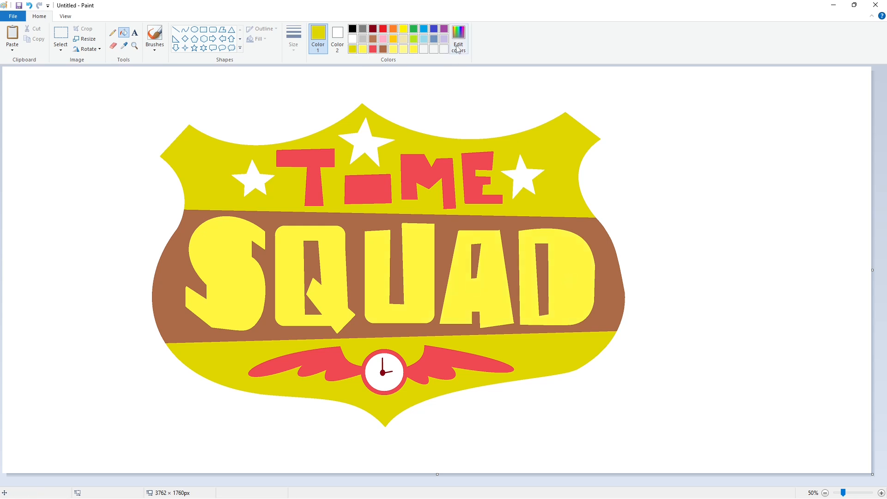
pyautogui.click(459, 37)
pyautogui.click(358, 316)
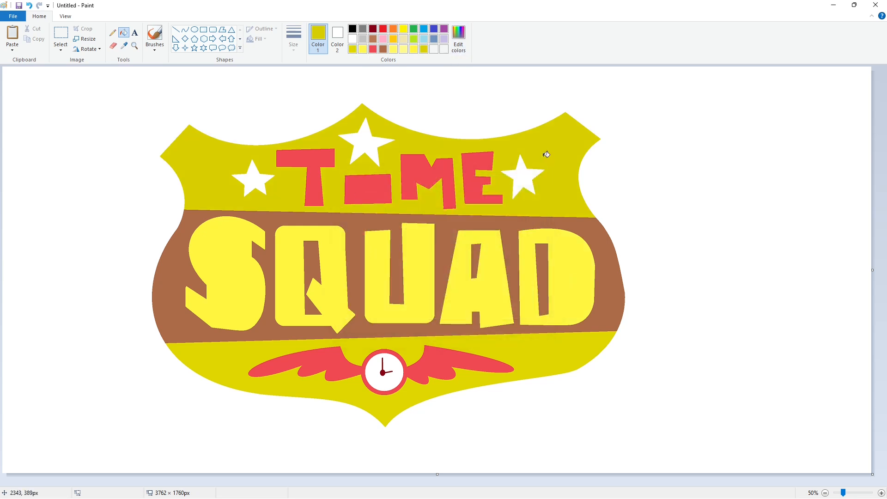